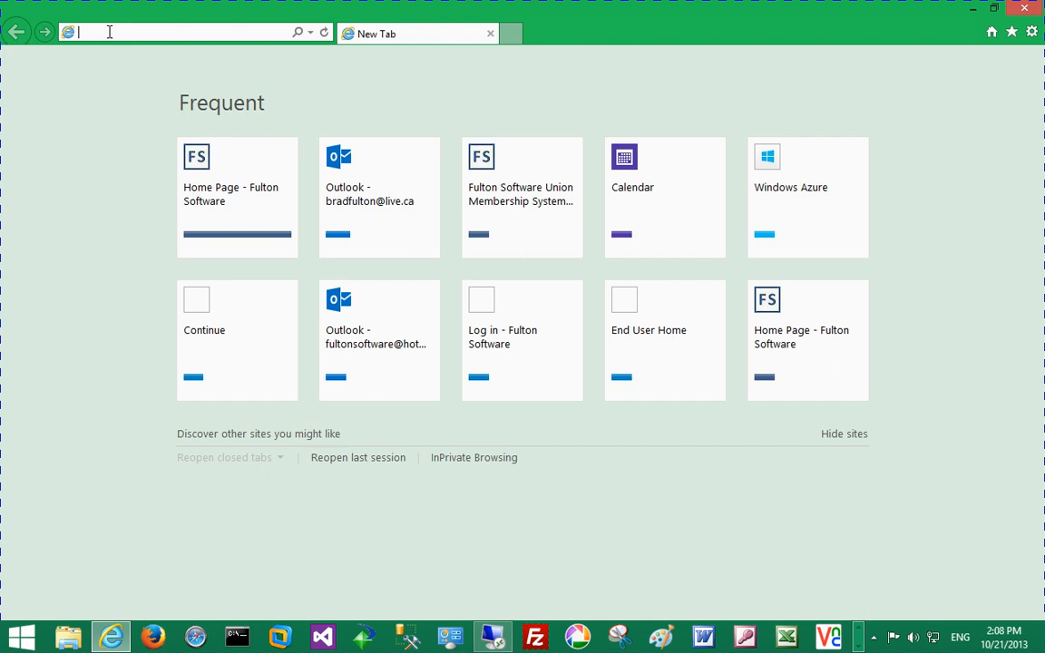
Step: Go to usw1417.fultonsoftware.com and load the Fulton Software log-in page
{"action": "type", "text": "usw1417.fultonsoftware.com/"}
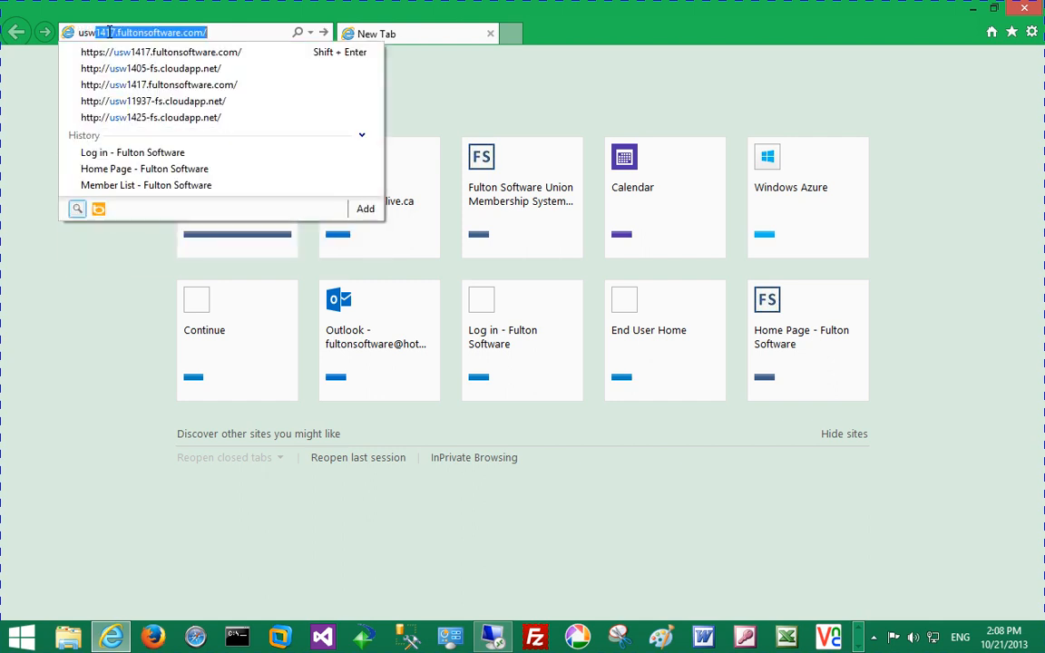
{"action": "left_click", "coordinate": [109, 32]}
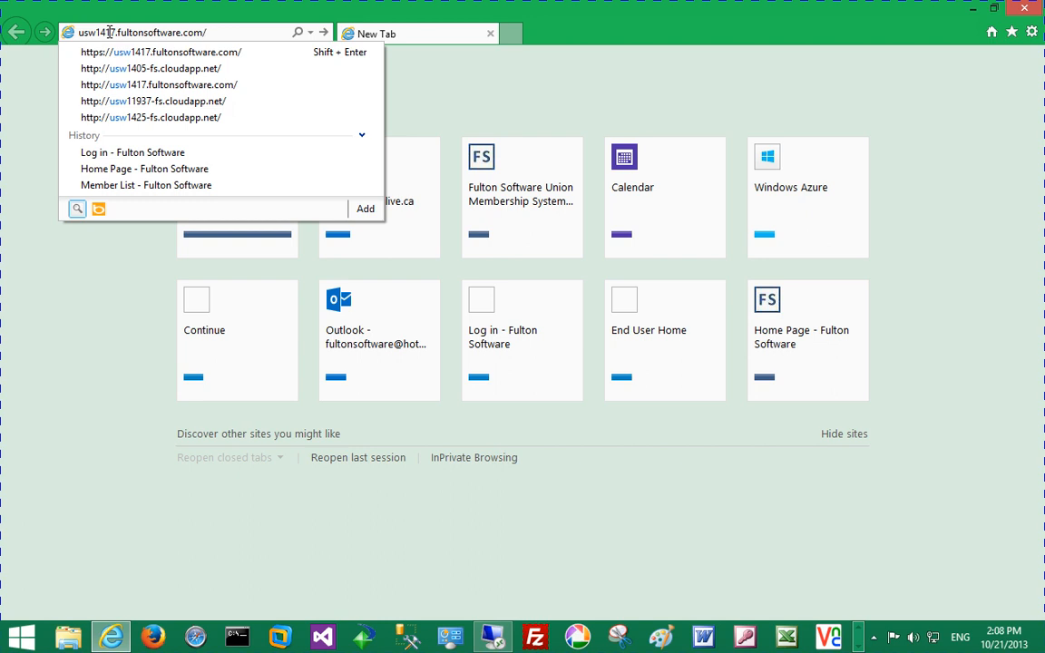
{"action": "key", "text": "Return"}
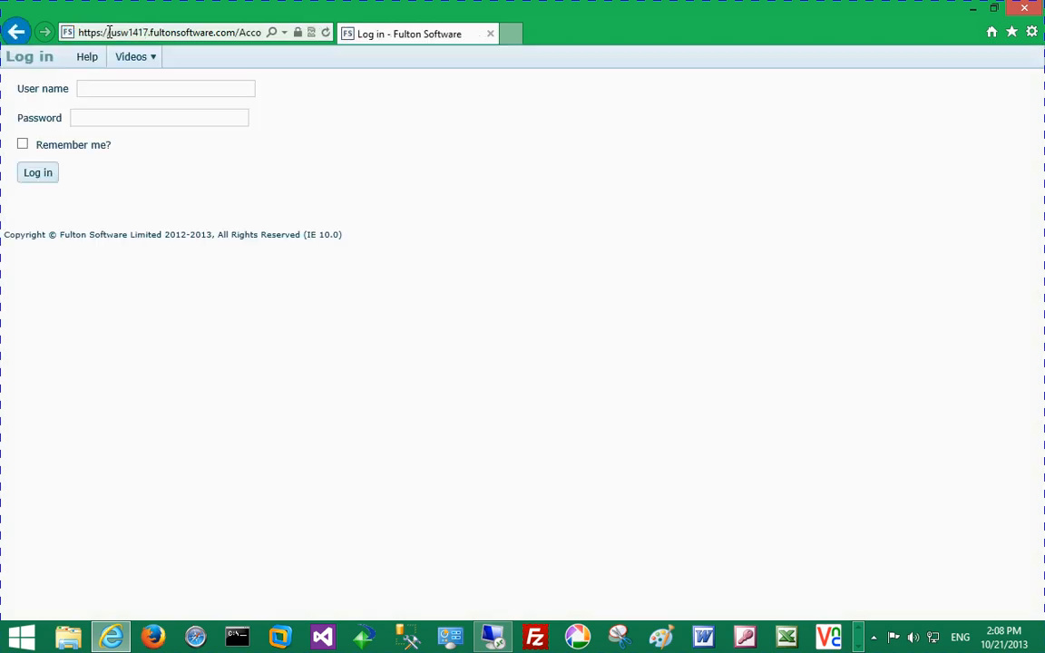
{"action": "type", "text": "usw1417"}
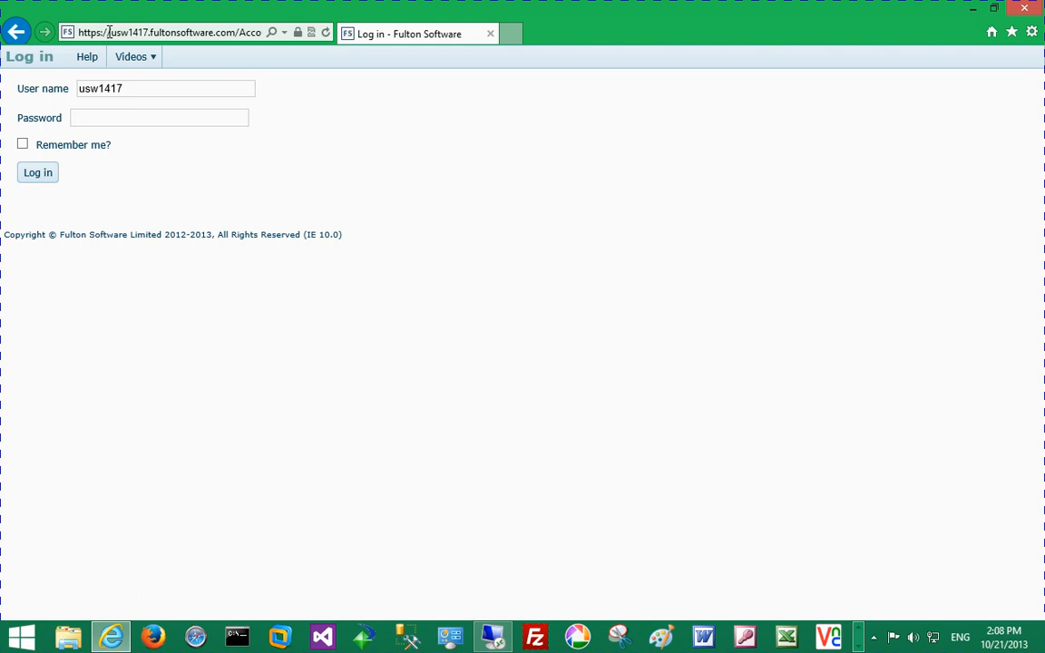
Step: Sign in, retyping the password after the first attempt fails, and go to Remittances
{"action": "key", "text": "Tab"}
{"action": "type", "text": "•••••••••"}
{"action": "key", "text": "Return"}
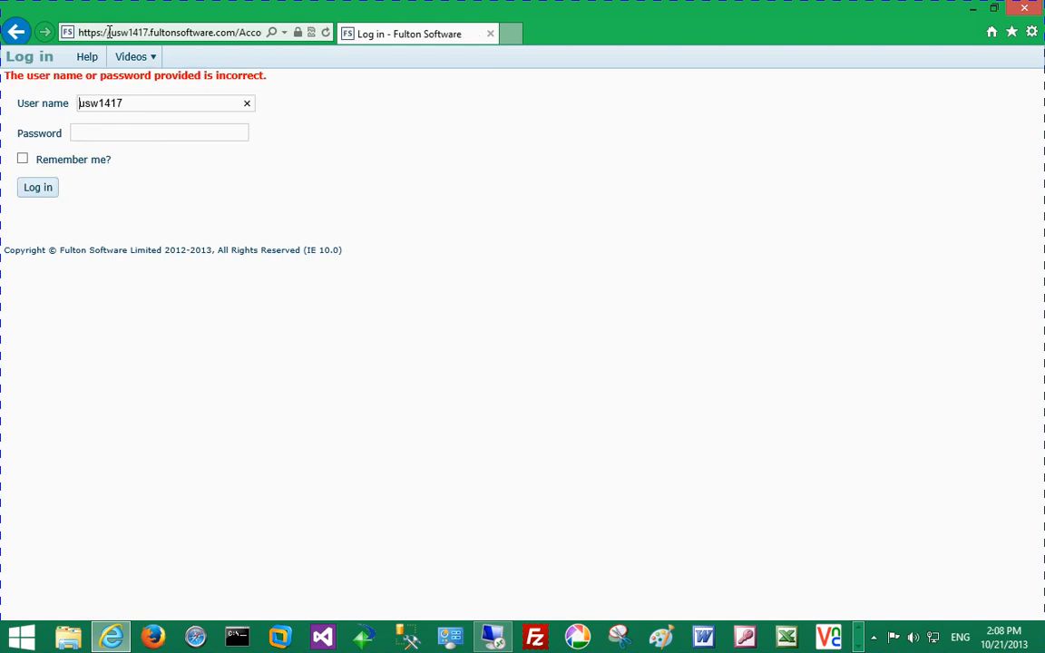
{"action": "type", "text": "••••••••••"}
{"action": "key", "text": "Return"}
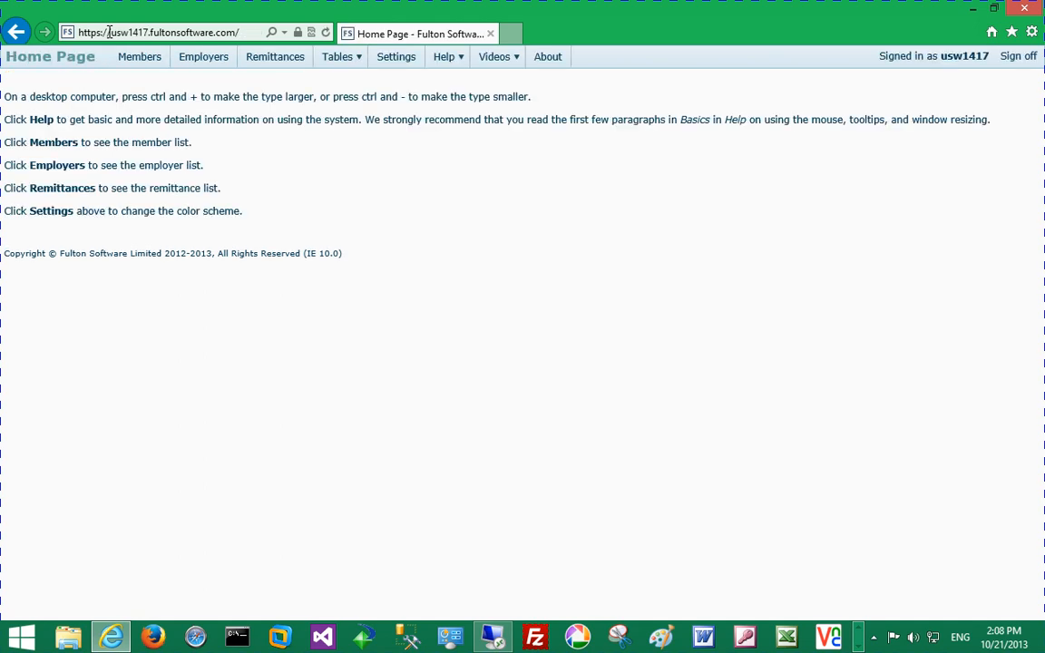
{"action": "left_click", "coordinate": [293, 66]}
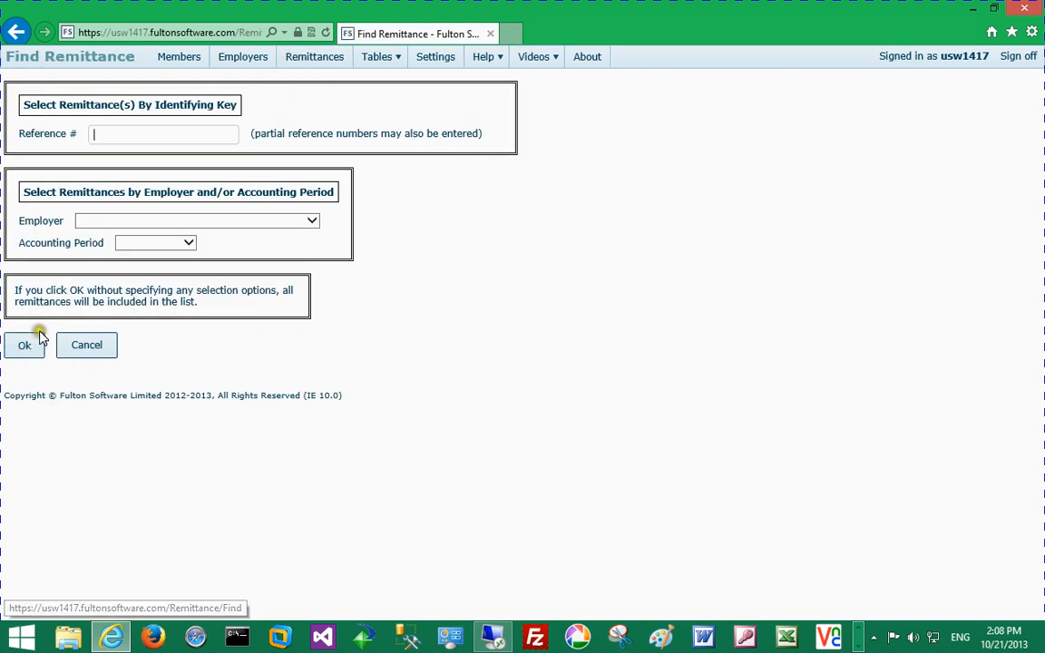
Step: Add a new remittance from the unfiltered list with reference number TESTY
{"action": "left_click", "coordinate": [38, 345]}
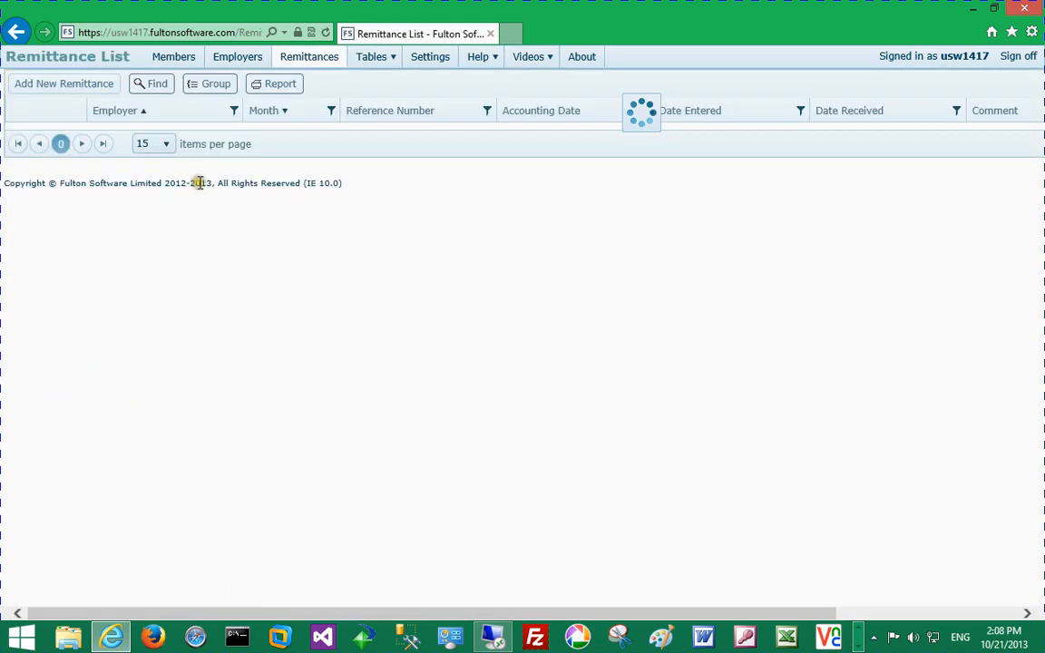
{"action": "left_click", "coordinate": [77, 89]}
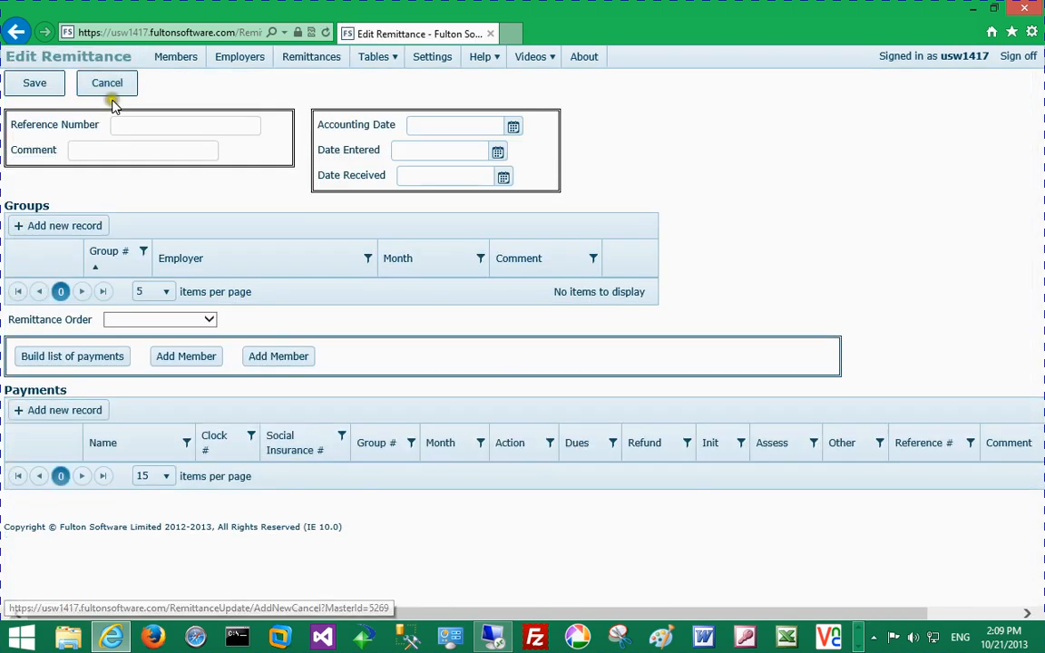
{"action": "left_click", "coordinate": [149, 126]}
{"action": "type", "text": "T"}
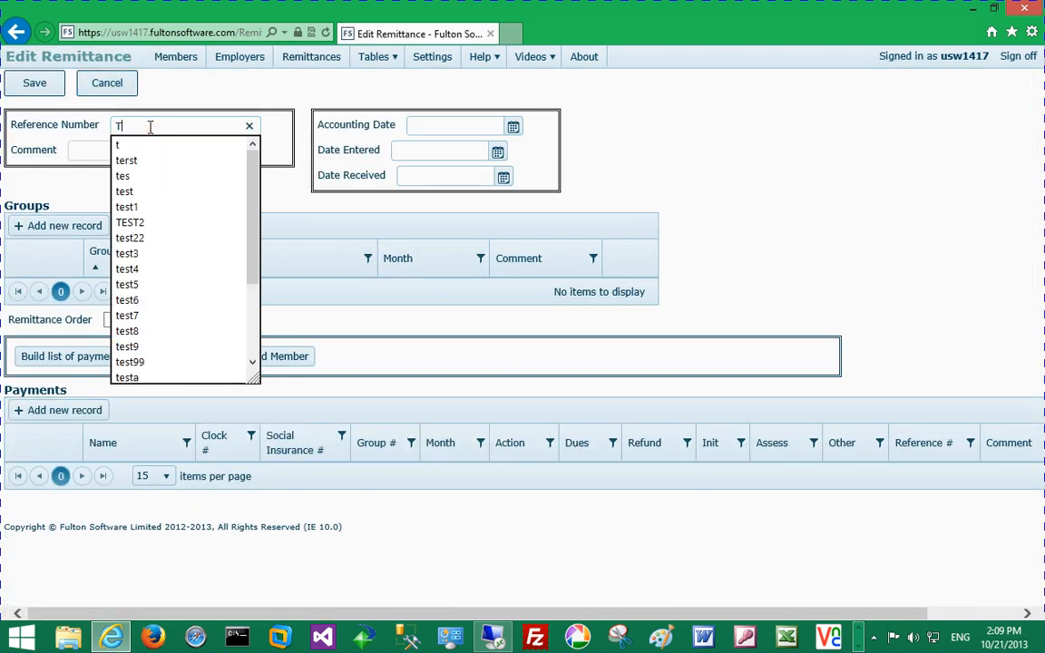
{"action": "type", "text": "ESTY"}
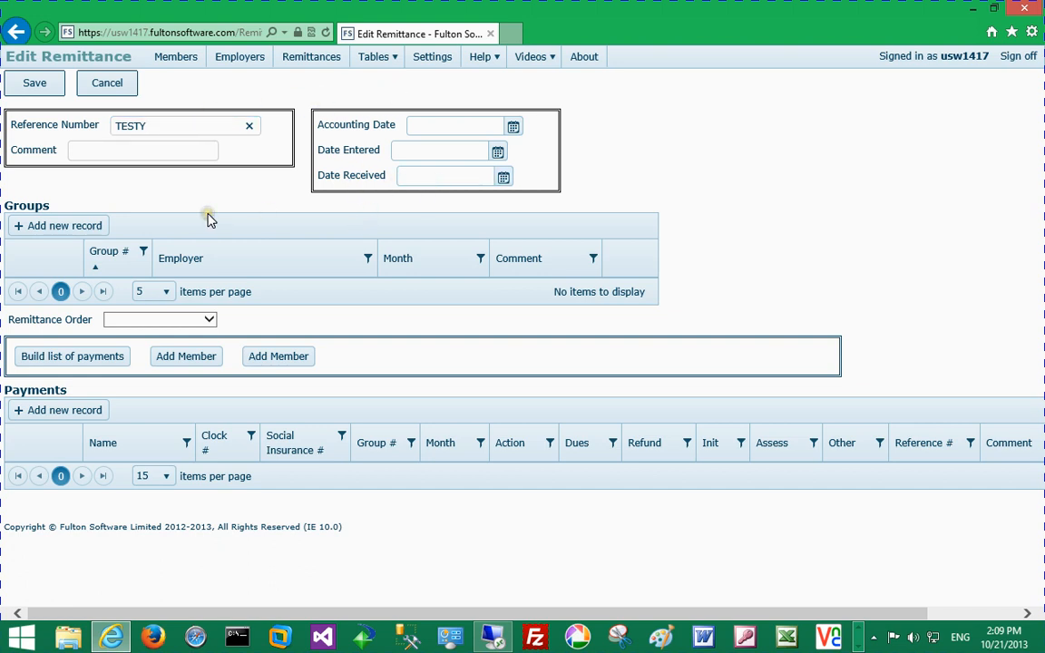
Step: Add an Aspen Industries - Planer Division (145) group for month 10/2013
{"action": "left_click", "coordinate": [71, 231]}
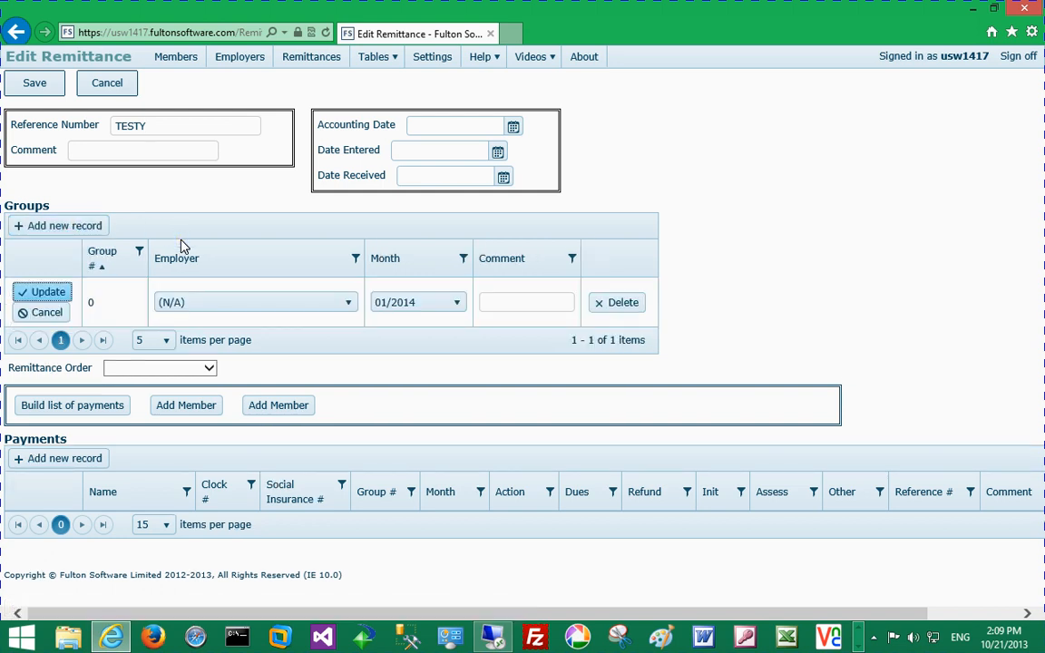
{"action": "left_click", "coordinate": [196, 302]}
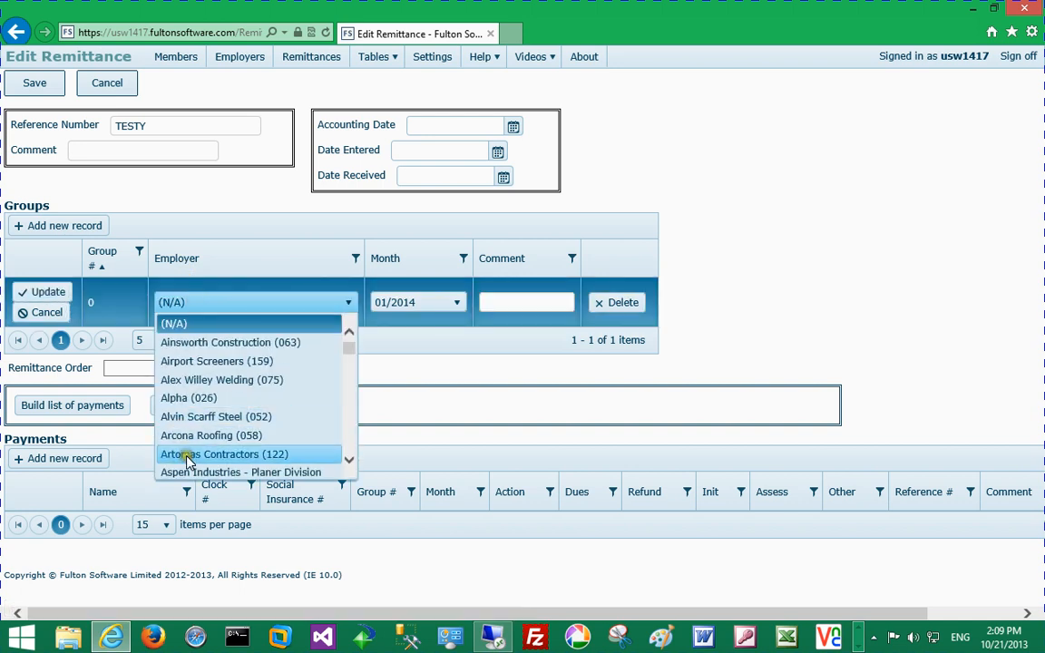
{"action": "left_click", "coordinate": [190, 472]}
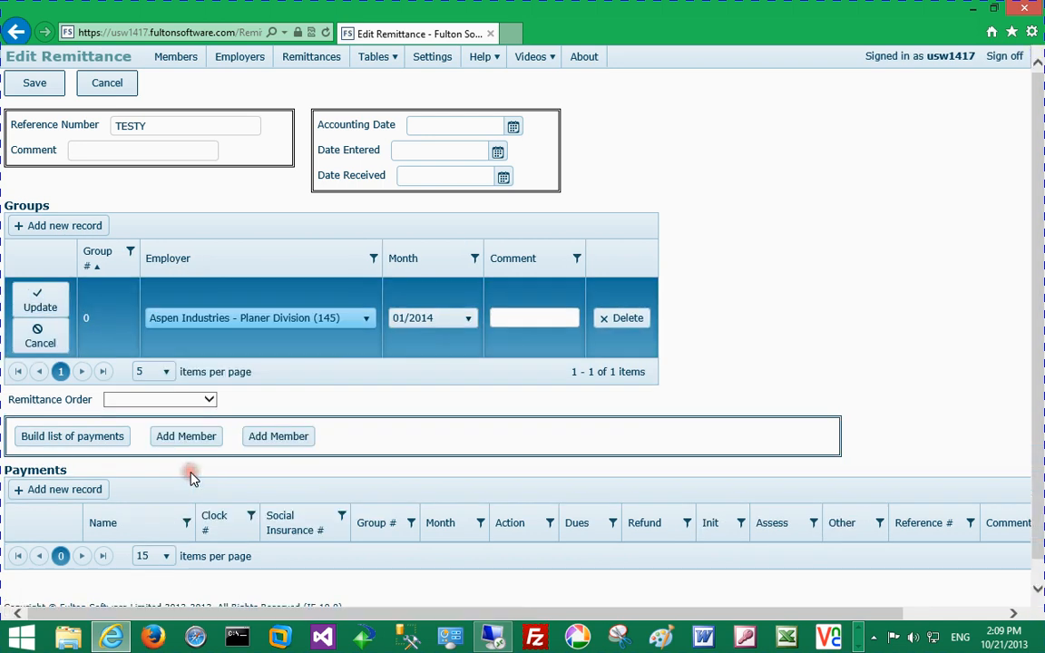
{"action": "left_click", "coordinate": [427, 319]}
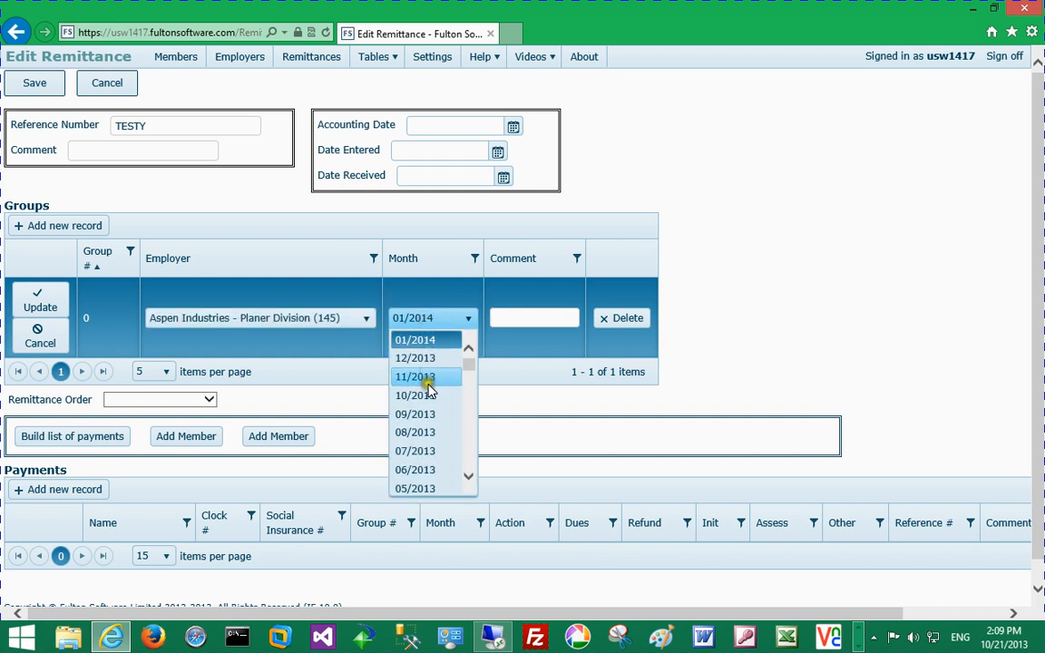
{"action": "left_click", "coordinate": [423, 393]}
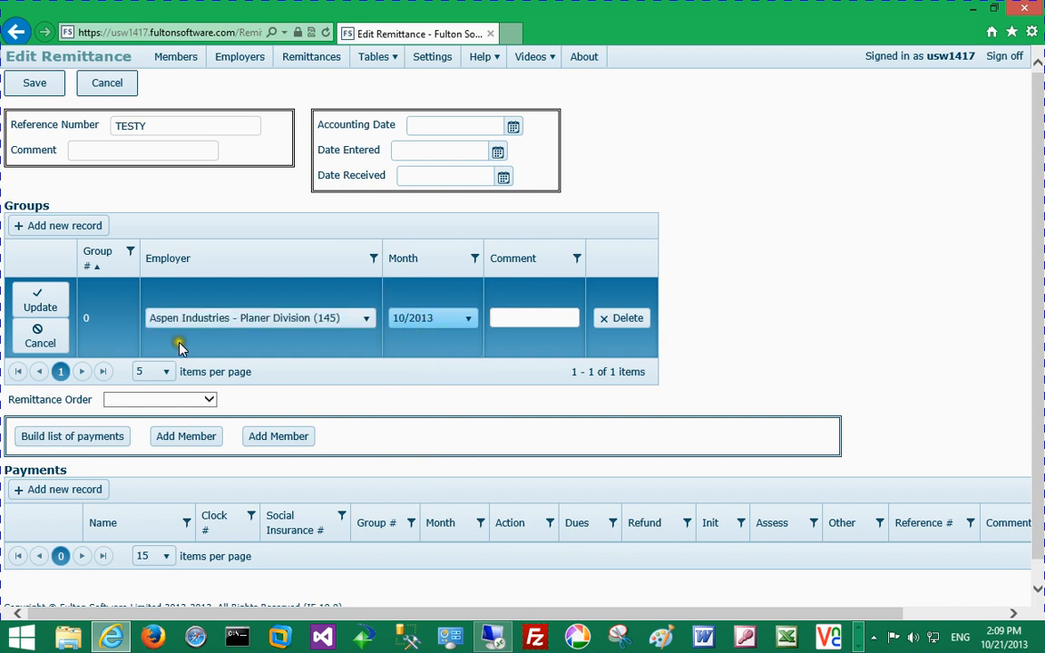
{"action": "left_click", "coordinate": [41, 301]}
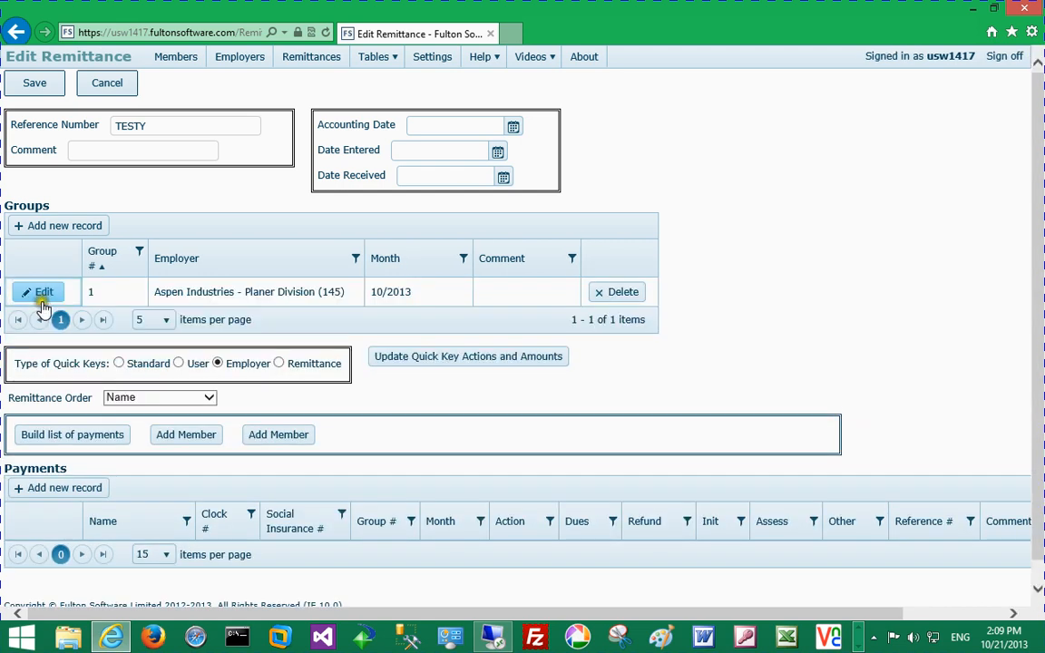
Step: Add a second Aspen Industries - Planer Division group for month 11/2013
{"action": "left_click", "coordinate": [46, 225]}
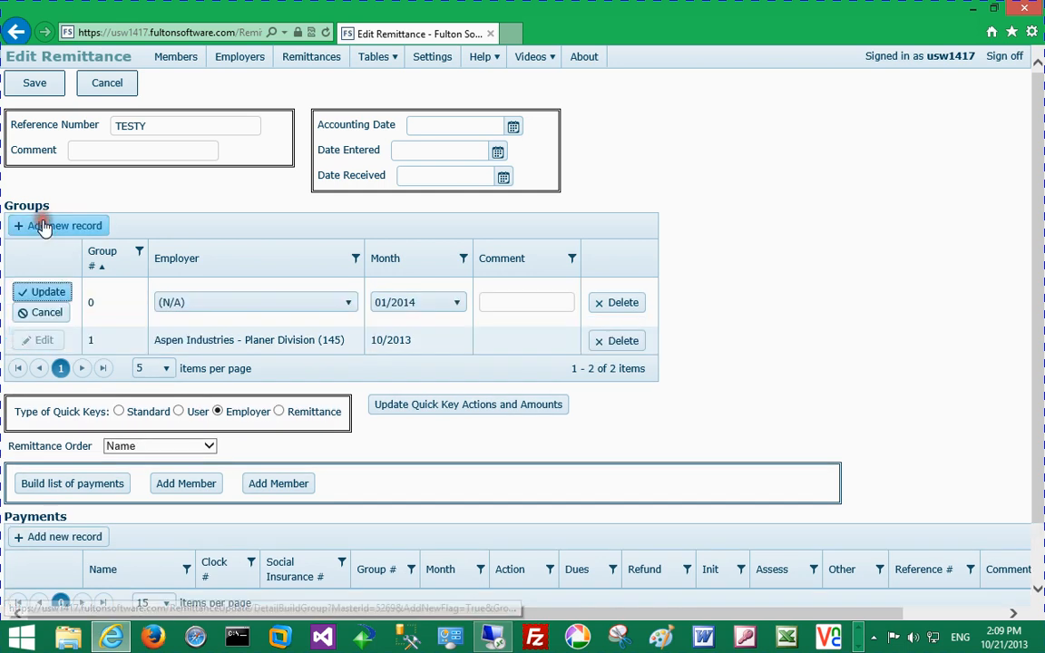
{"action": "left_click", "coordinate": [208, 301]}
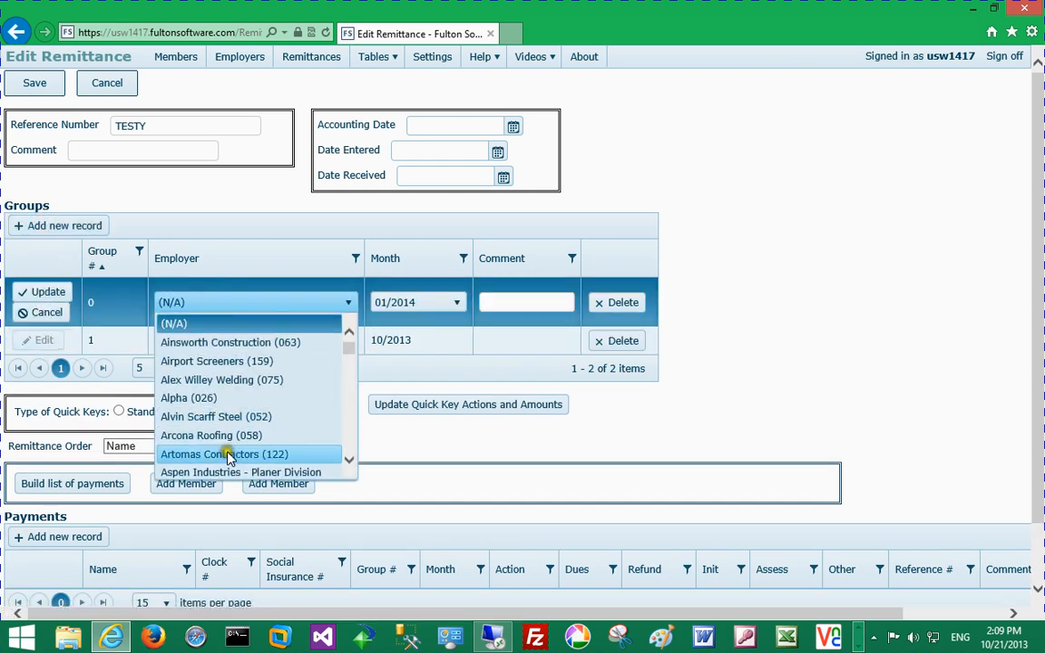
{"action": "left_click", "coordinate": [231, 470]}
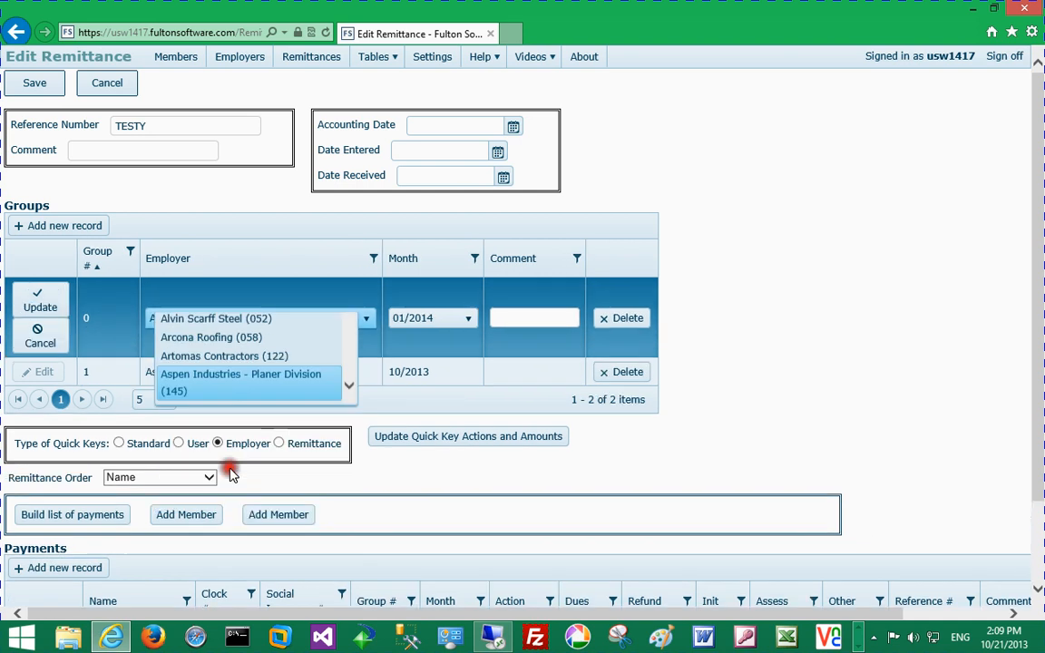
{"action": "left_click", "coordinate": [454, 319]}
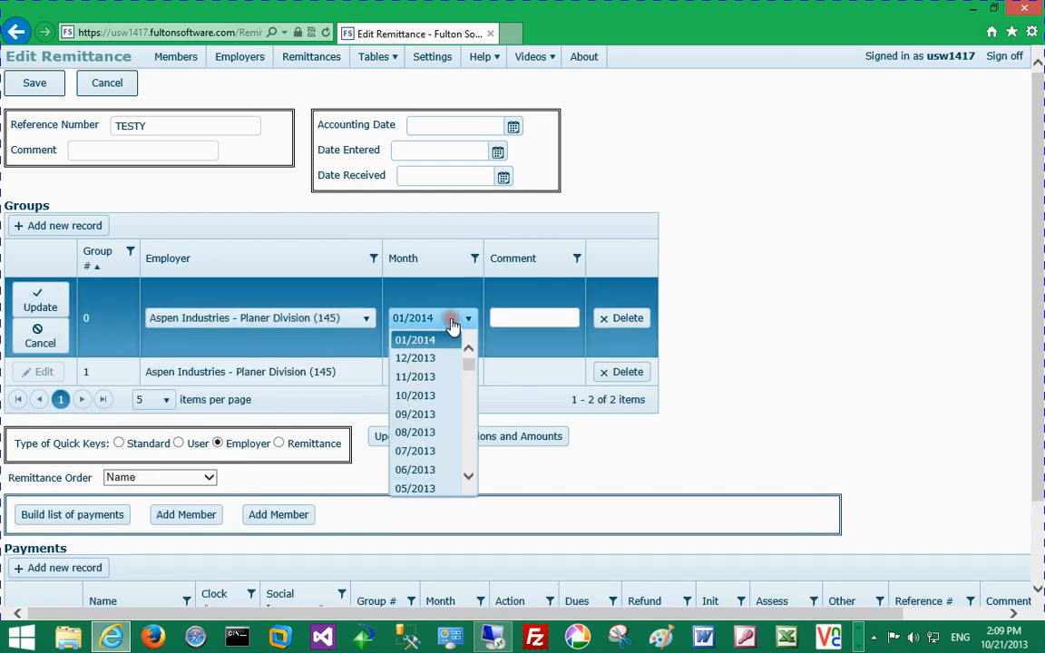
{"action": "left_click", "coordinate": [444, 376]}
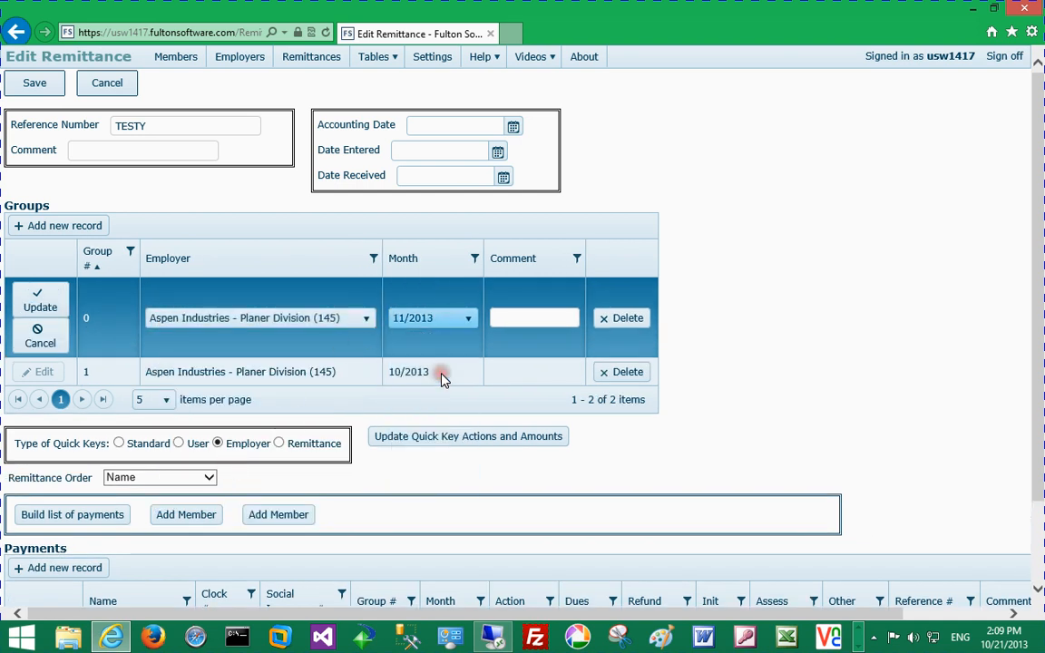
{"action": "left_click", "coordinate": [38, 306]}
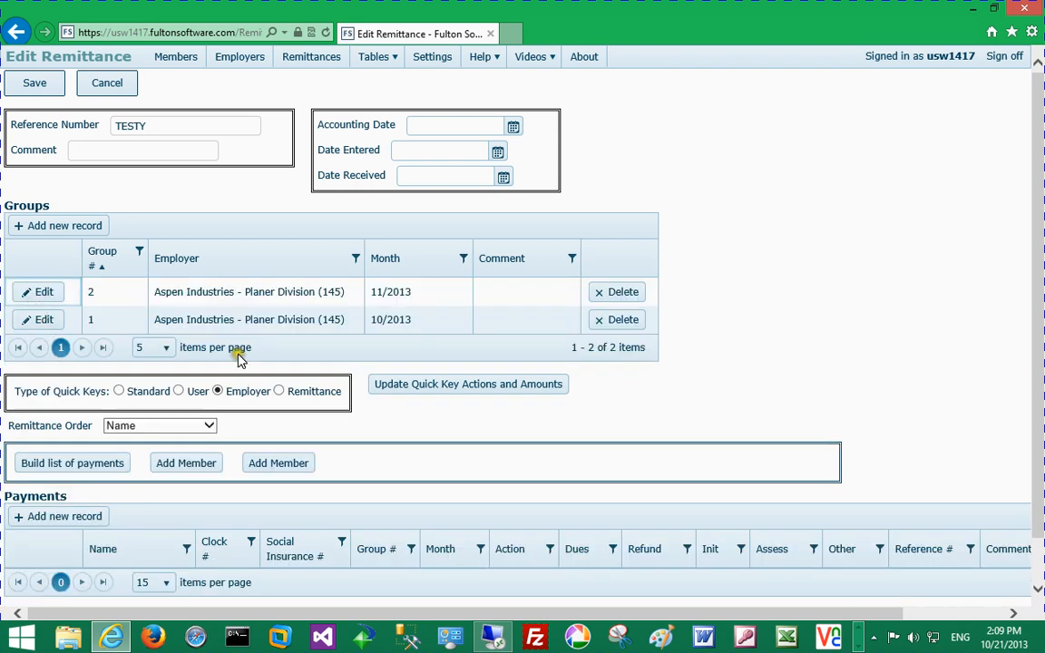
Step: Create remittance-specific quick keys for TESTY and acknowledge the confirmation message
{"action": "left_click", "coordinate": [416, 386]}
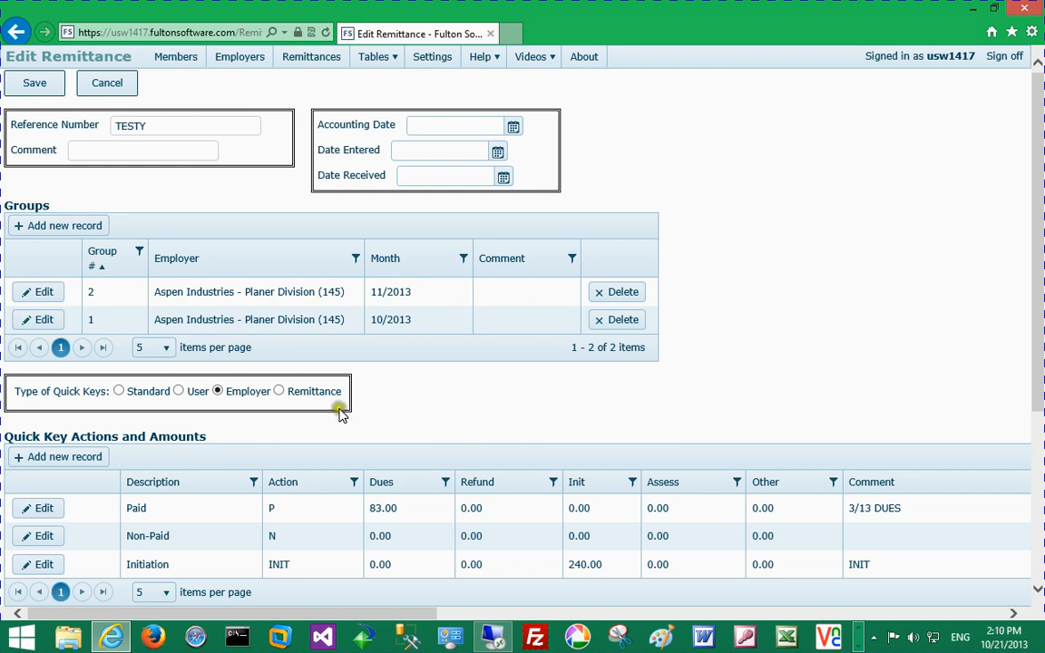
{"action": "left_click", "coordinate": [280, 393]}
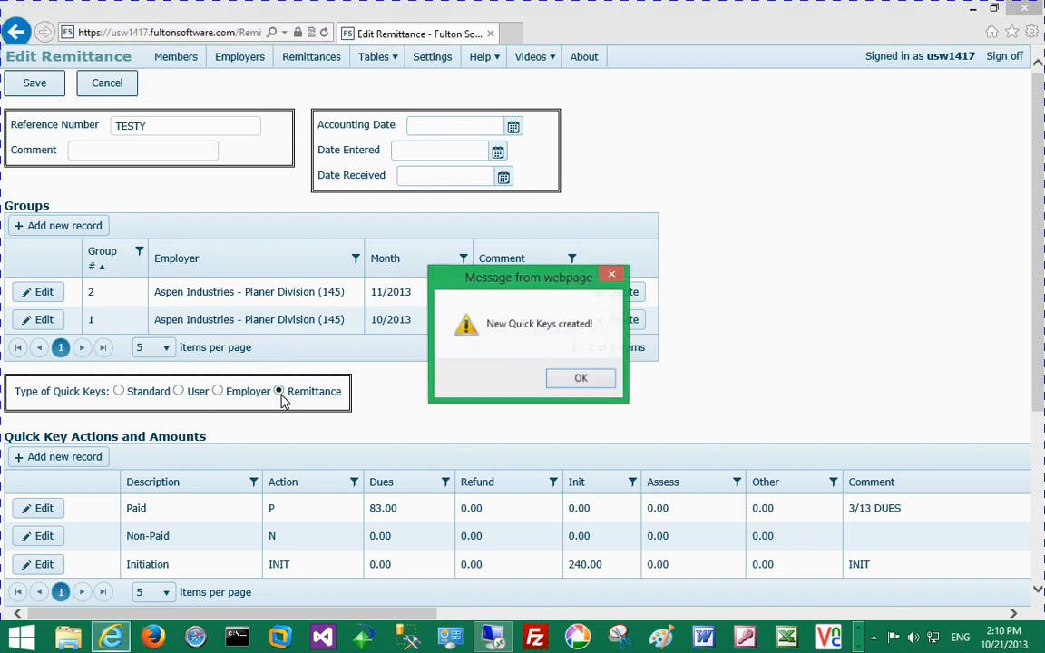
{"action": "left_click", "coordinate": [557, 379]}
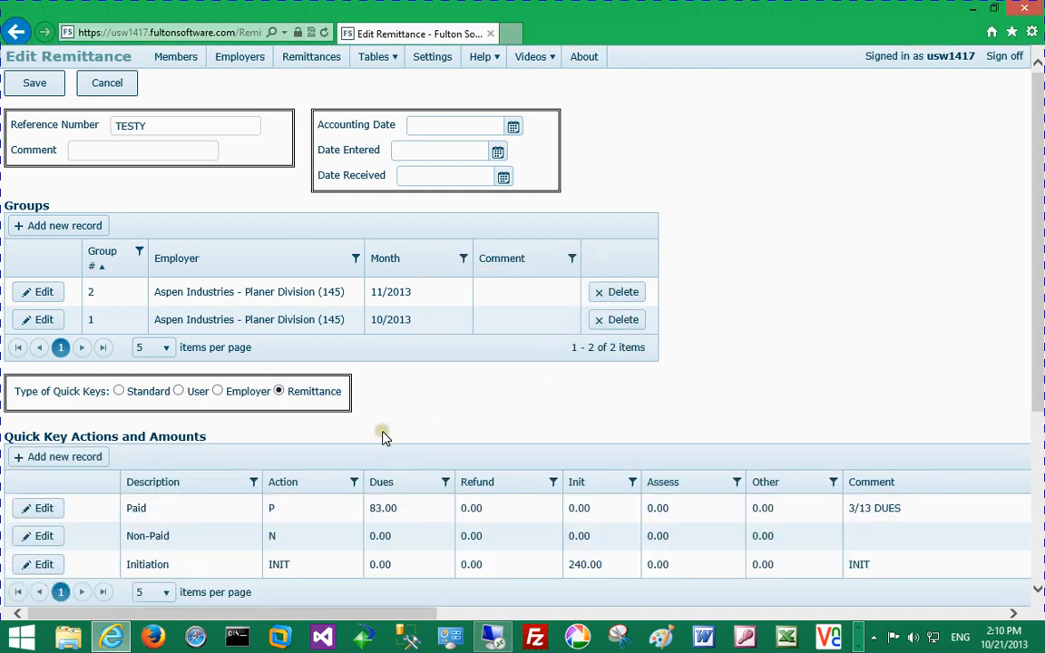
{"action": "left_click", "coordinate": [43, 509]}
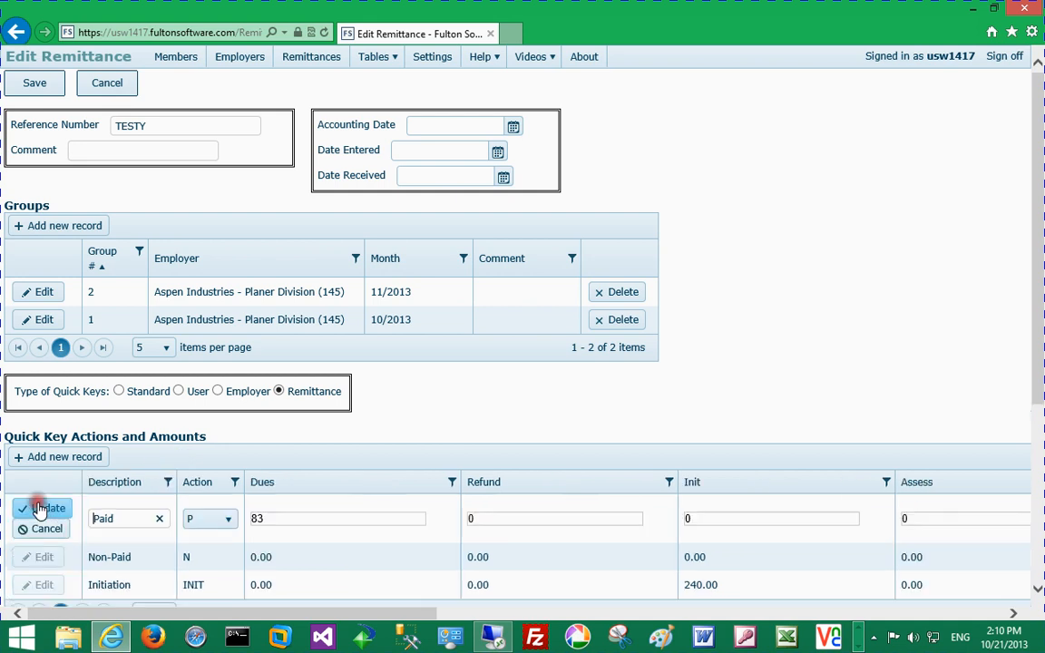
Step: Change the Paid quick key's dues from 83.00 to 85.00
{"action": "left_click", "coordinate": [298, 513]}
{"action": "key", "text": "BackSpace"}
{"action": "type", "text": "5"}
{"action": "key", "text": "Return"}
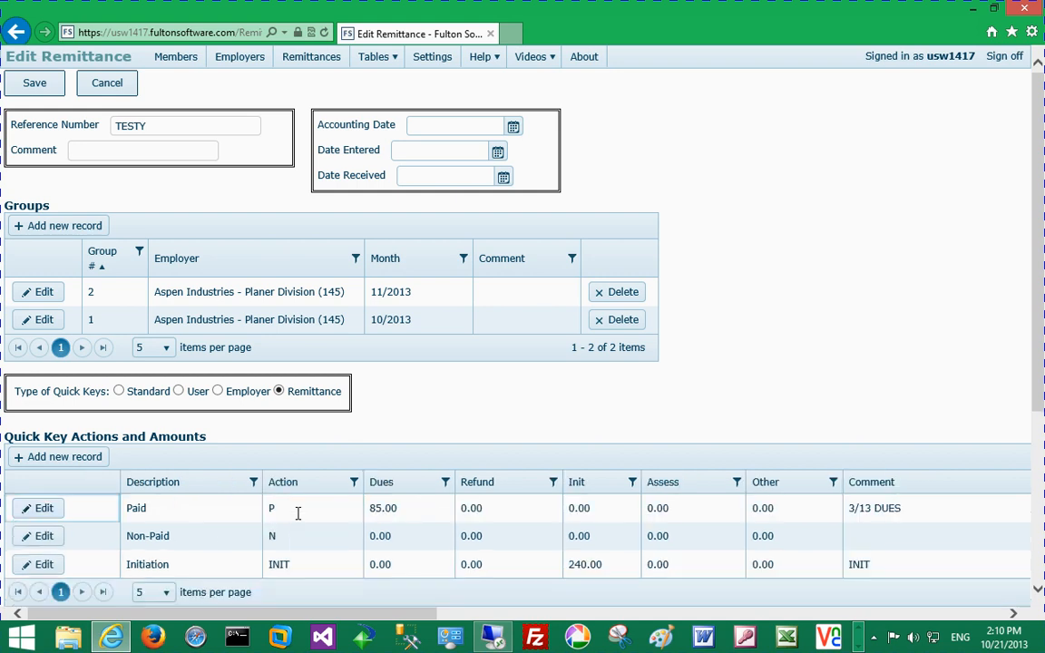
Step: Add a new quick key record assigned to the F9 key
{"action": "left_click", "coordinate": [102, 458]}
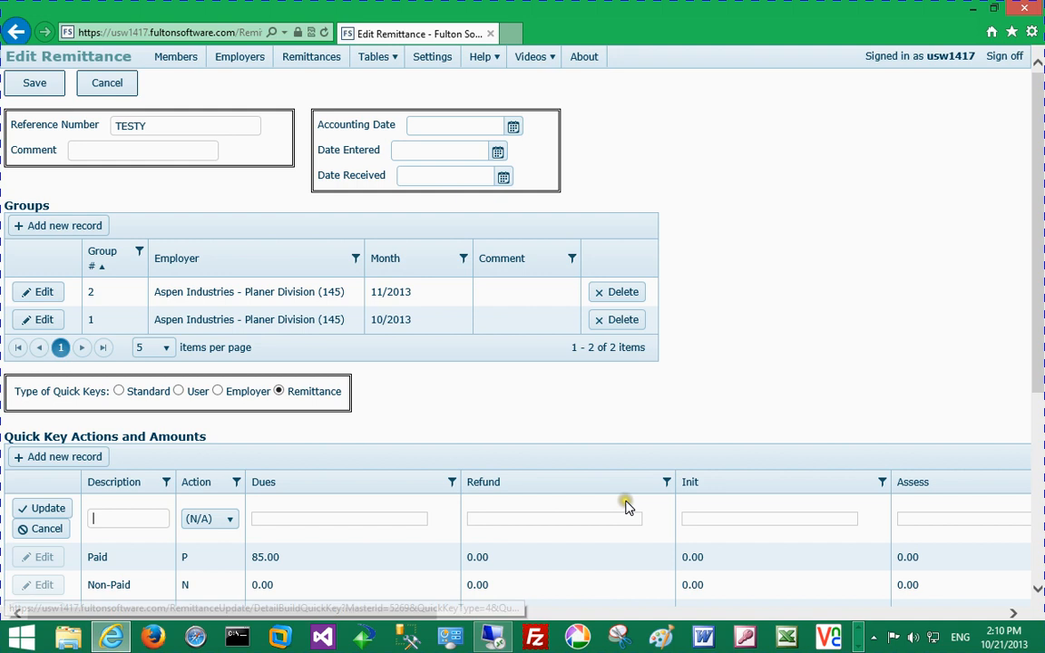
{"action": "left_click", "coordinate": [1014, 614]}
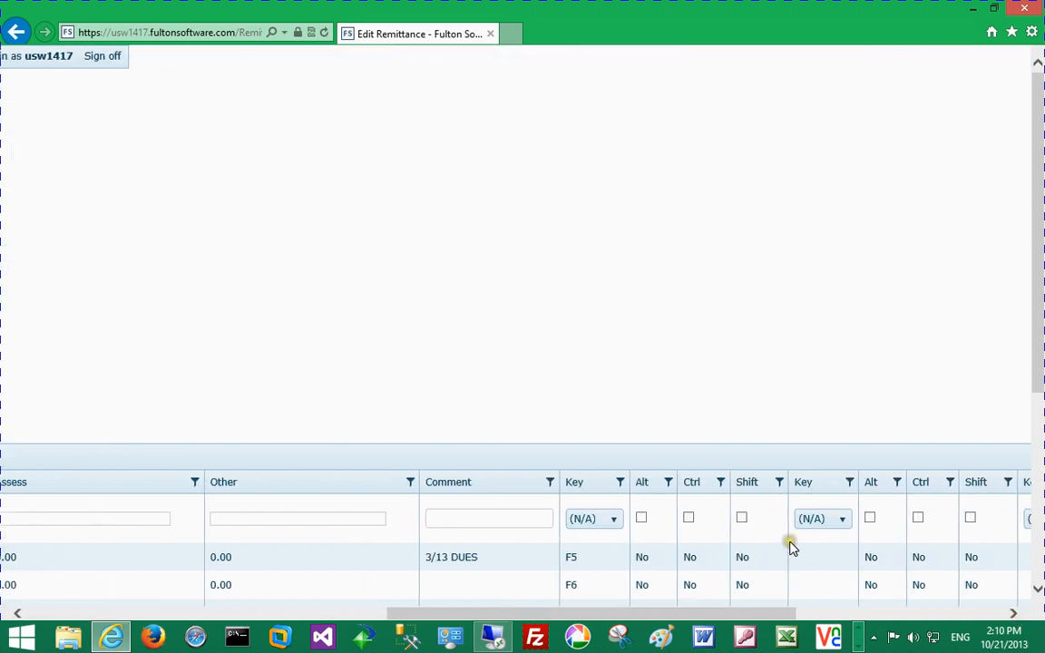
{"action": "left_click", "coordinate": [618, 519]}
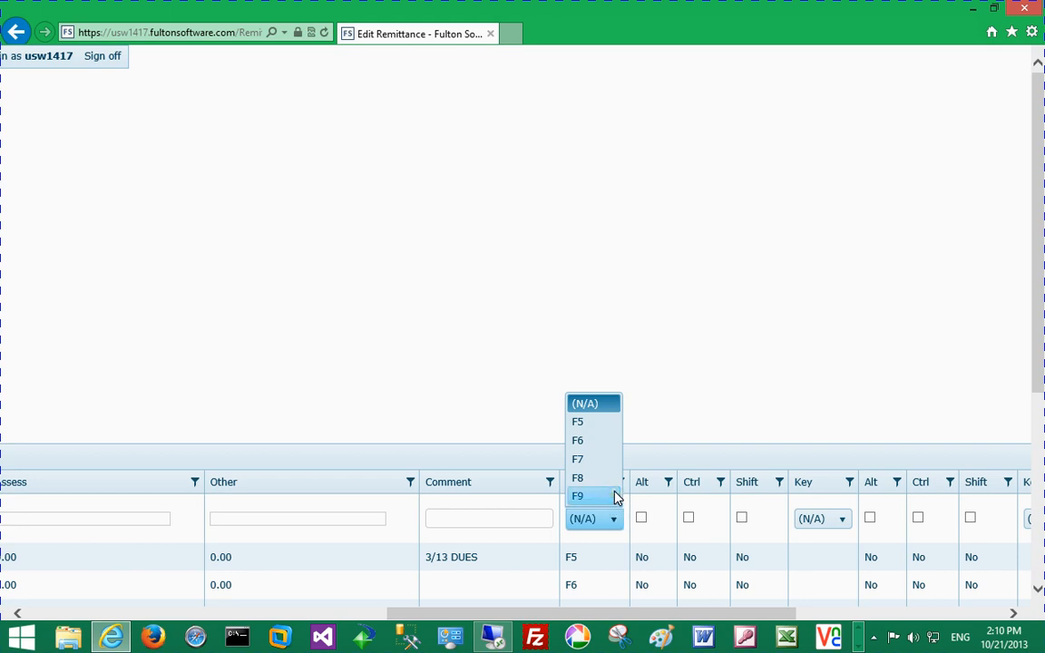
{"action": "left_click", "coordinate": [595, 495]}
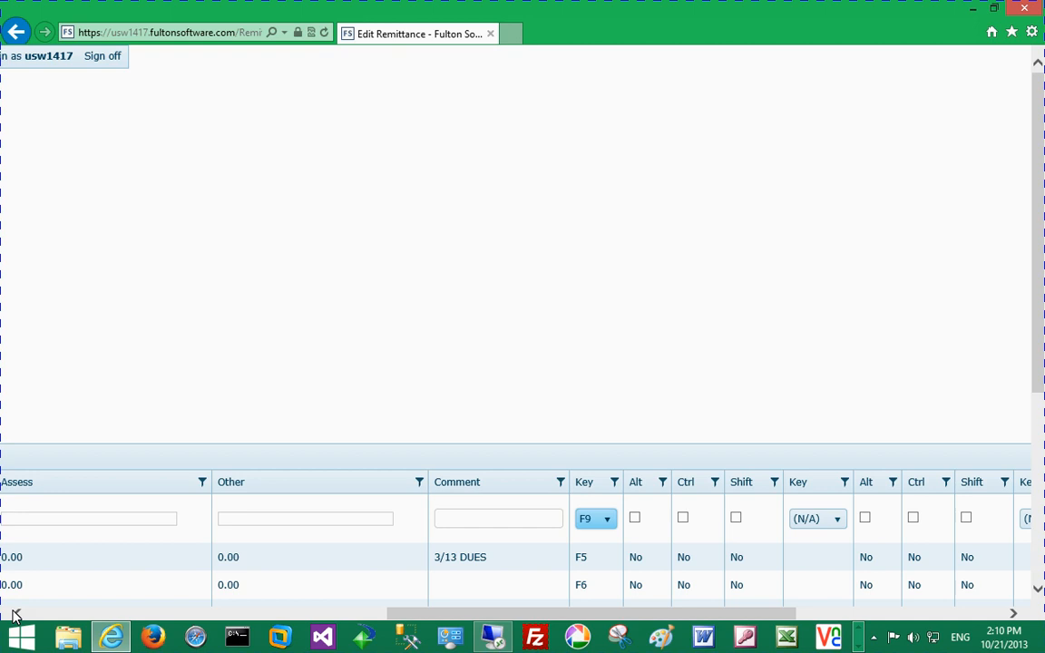
{"action": "left_click", "coordinate": [14, 616]}
{"action": "left_click", "coordinate": [130, 523]}
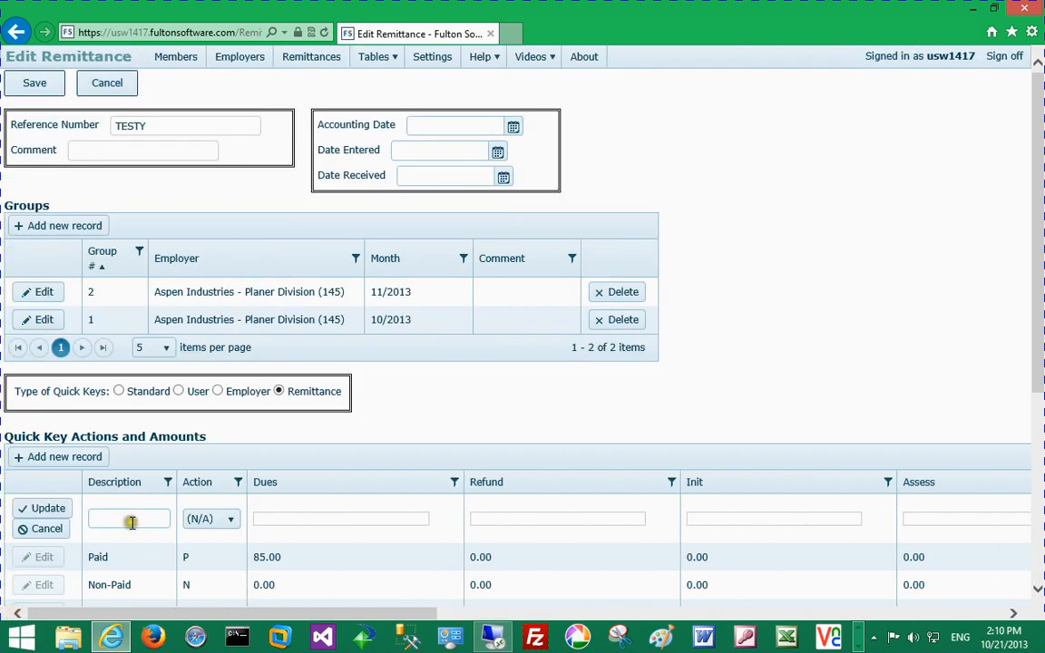
Step: Save the F9 quick key with description Null, then switch to Employer quick keys
{"action": "type", "text": "Null"}
{"action": "key", "text": "Return"}
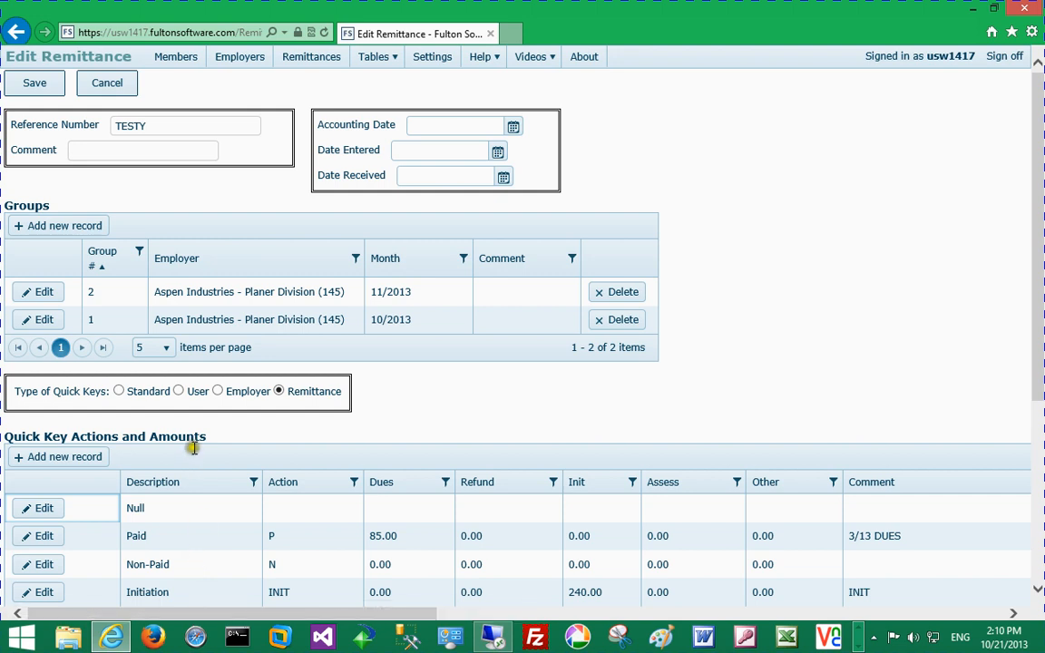
{"action": "left_click", "coordinate": [219, 394]}
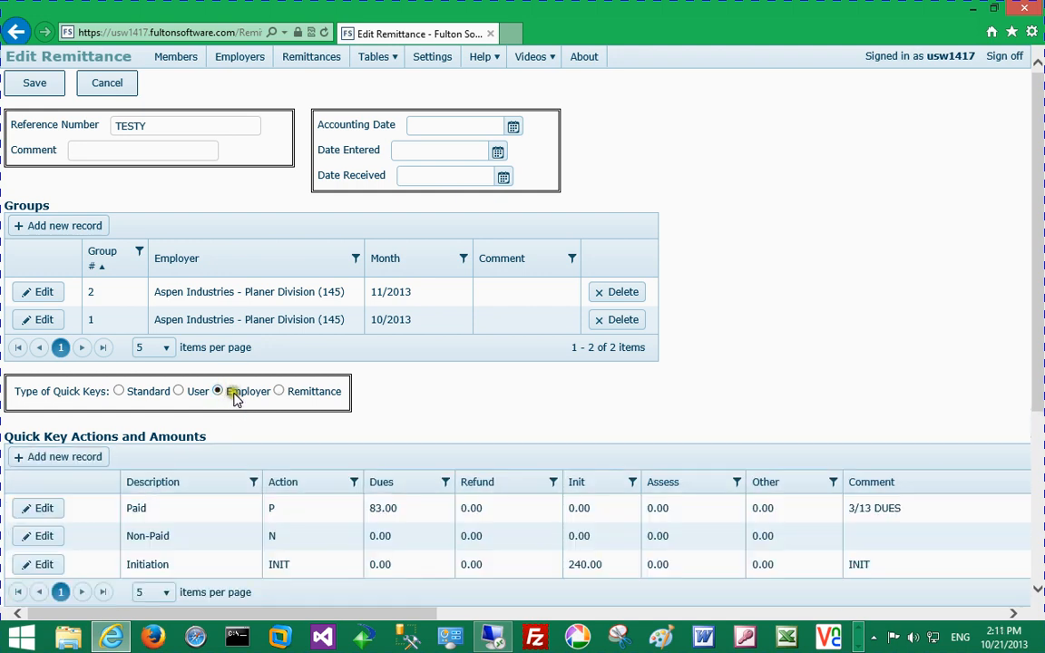
Step: Switch back to Remittance quick keys, showing Paid 85.00 and Null, then scroll to Payments
{"action": "left_click", "coordinate": [280, 392]}
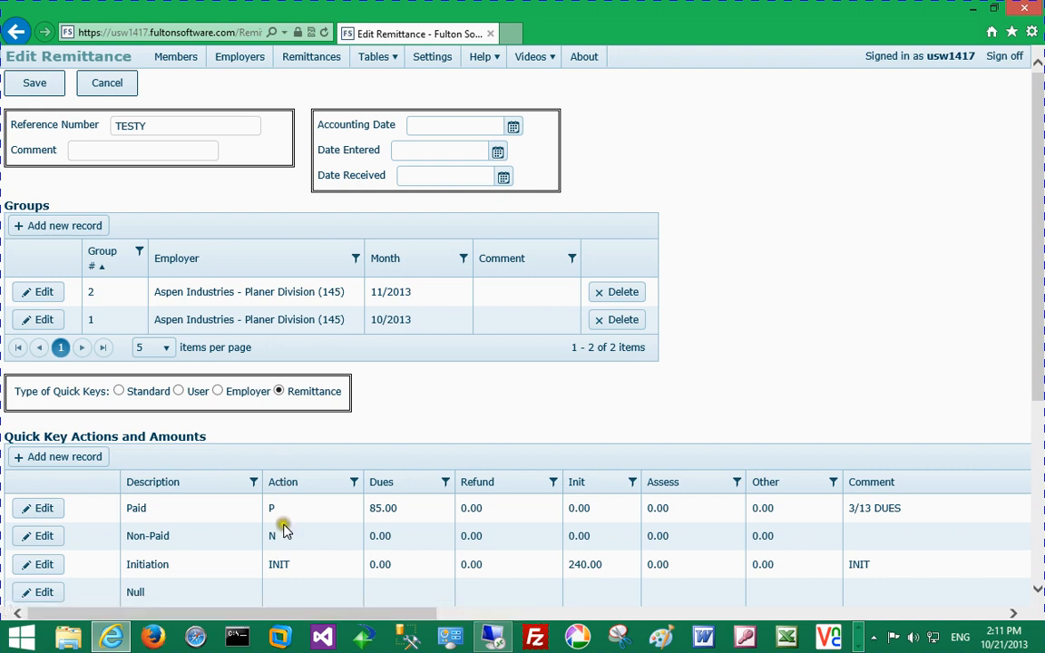
{"action": "right_click", "coordinate": [406, 402]}
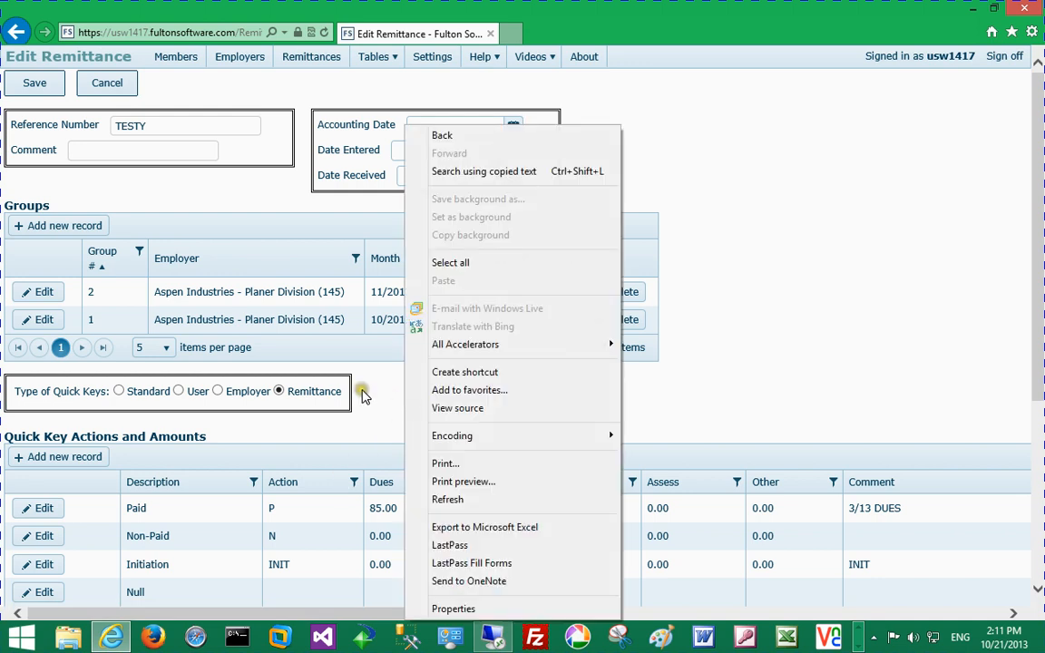
{"action": "left_click", "coordinate": [362, 390]}
{"action": "scroll", "coordinate": [379, 370], "scroll_direction": "down", "scroll_amount": 3}
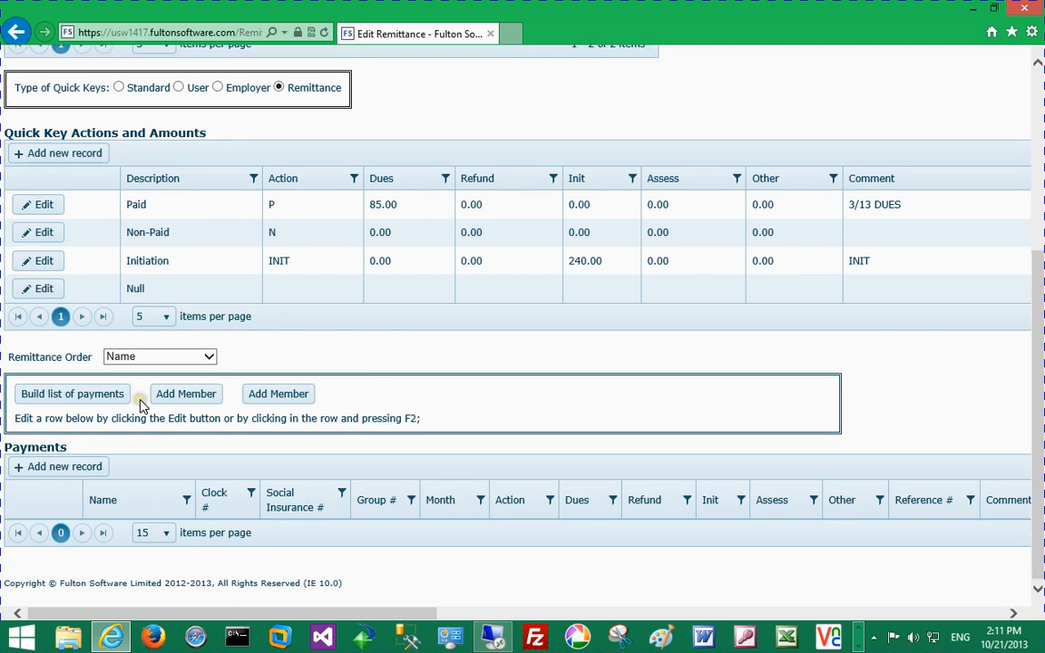
Step: Build the payments list and apply the Paid quick key (F5) to the 10/2013 payment
{"action": "left_click", "coordinate": [111, 396]}
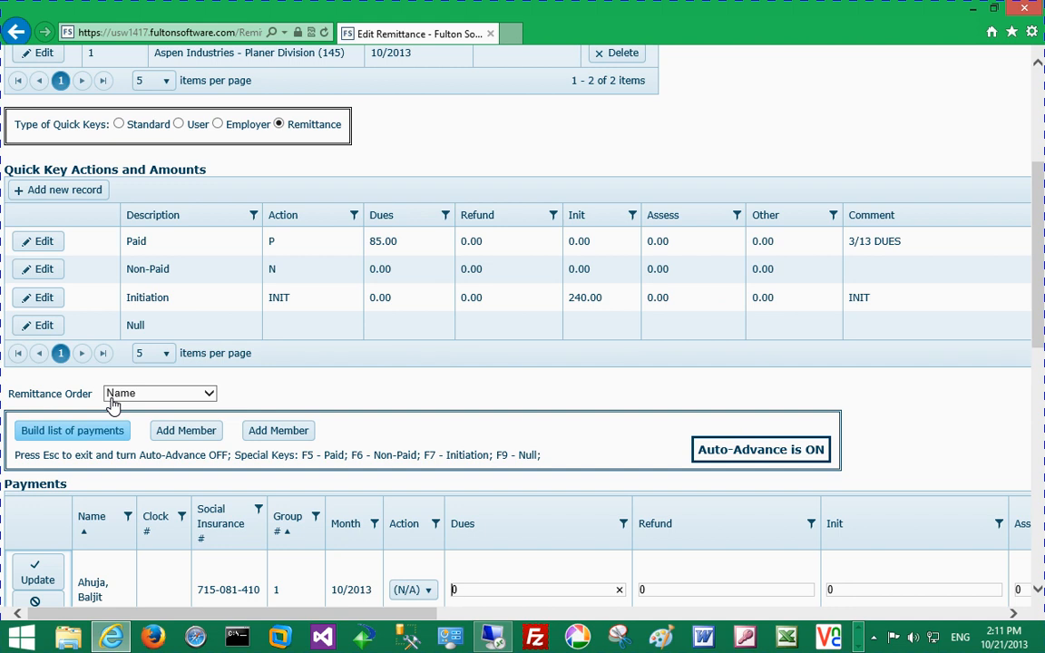
{"action": "left_click", "coordinate": [112, 397]}
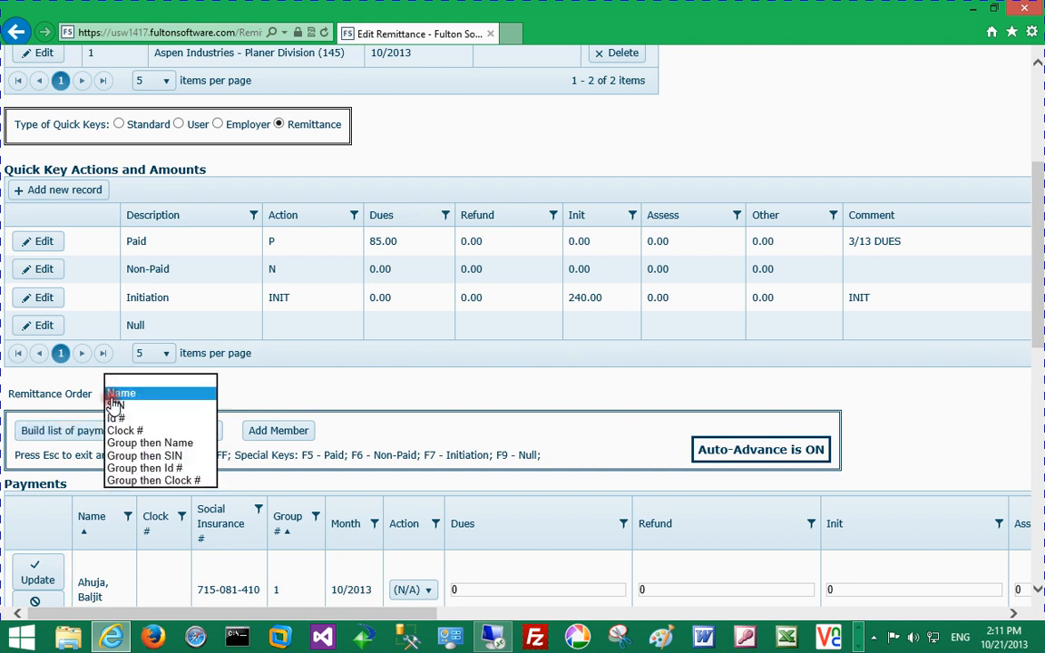
{"action": "left_click", "coordinate": [503, 589]}
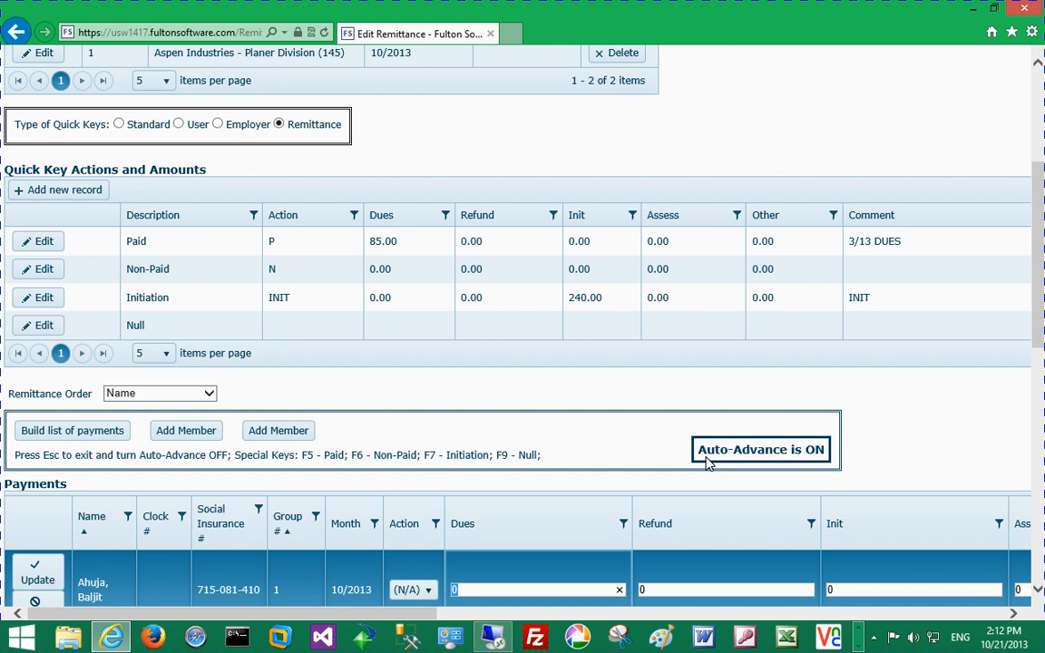
{"action": "left_click", "coordinate": [563, 589]}
{"action": "key", "text": "F5"}
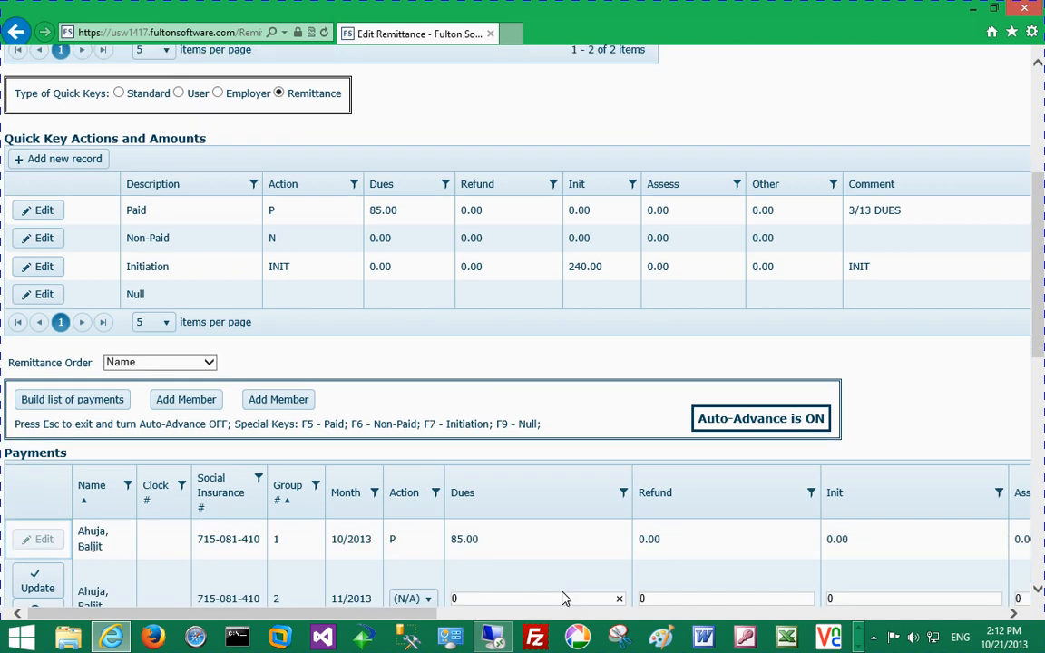
Step: Record 1,210.00 dues for the 11/2013 payment and stop auto-advance editing
{"action": "type", "text": "121"}
{"action": "left_click", "coordinate": [26, 588]}
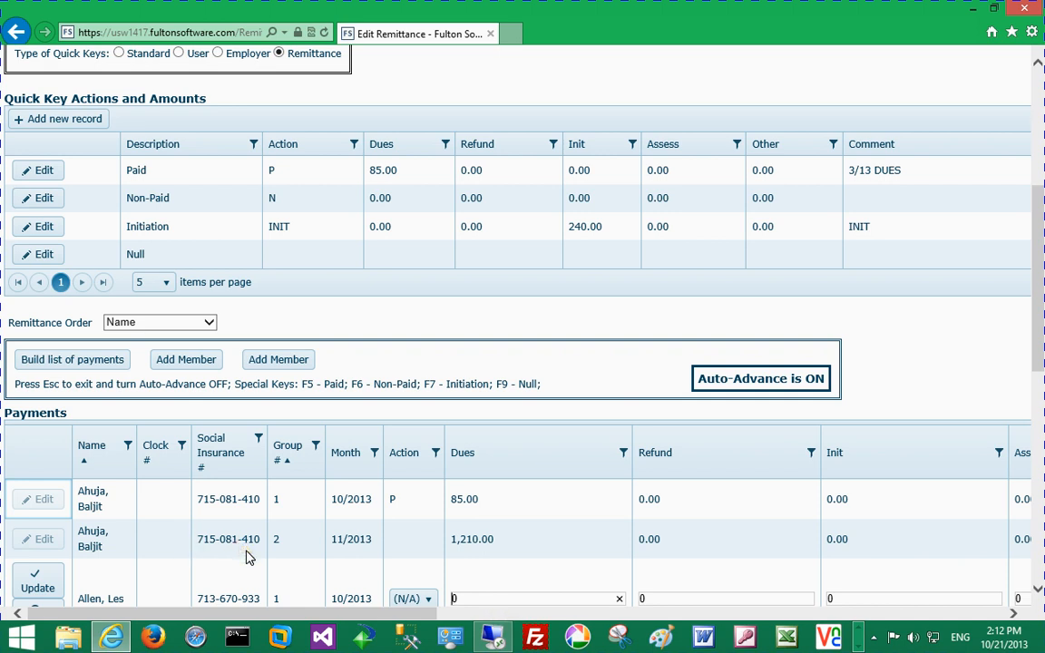
{"action": "key", "text": "Escape"}
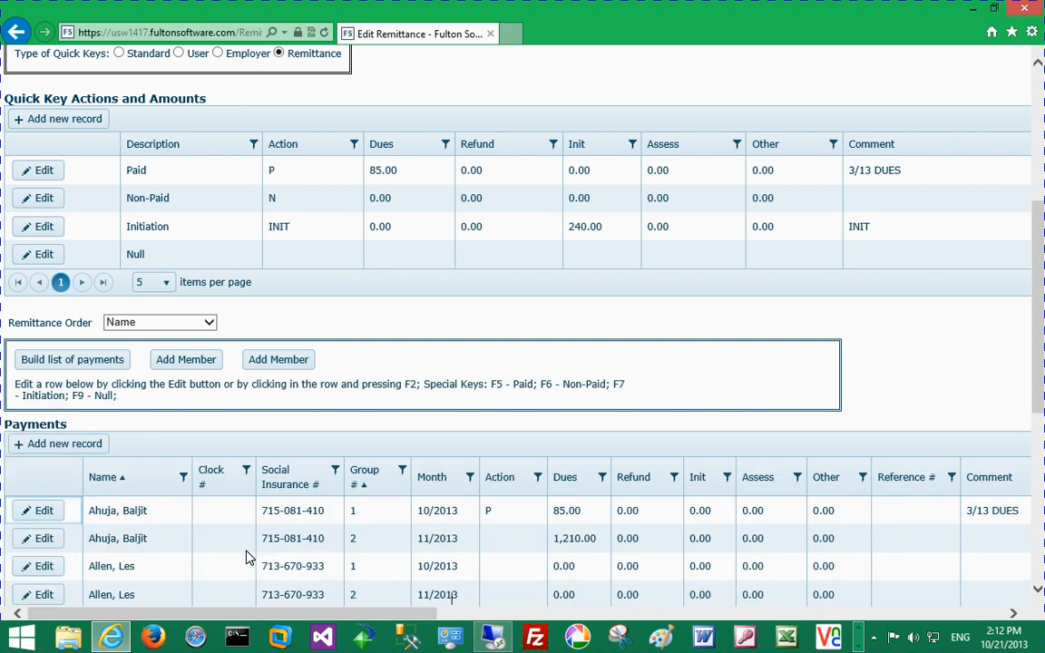
{"action": "left_click", "coordinate": [207, 322]}
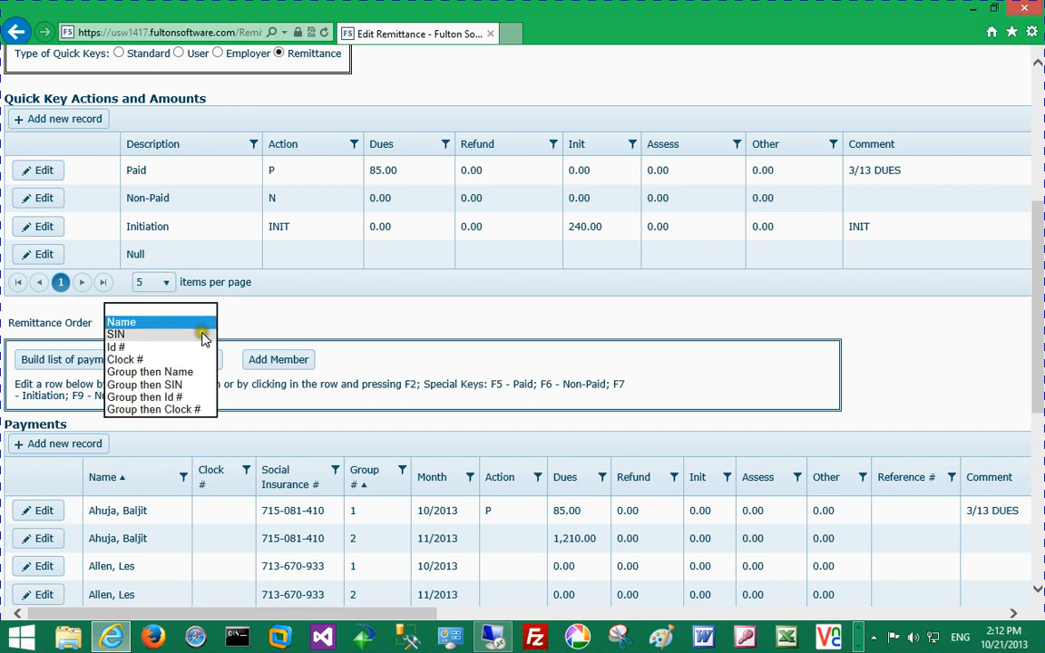
{"action": "left_click", "coordinate": [204, 335]}
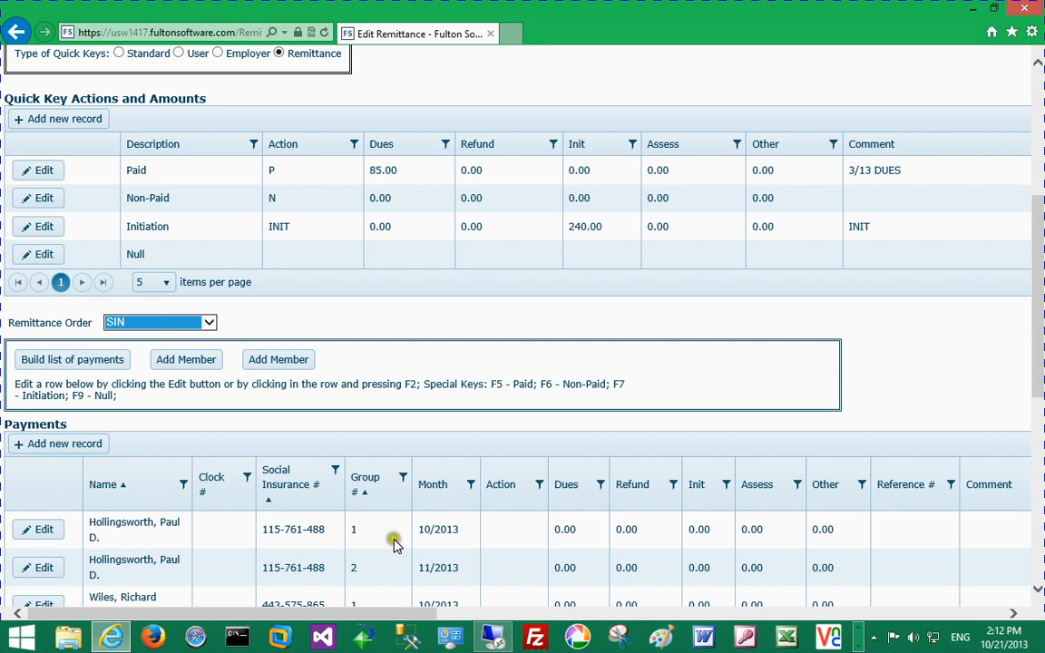
{"action": "left_click", "coordinate": [210, 323]}
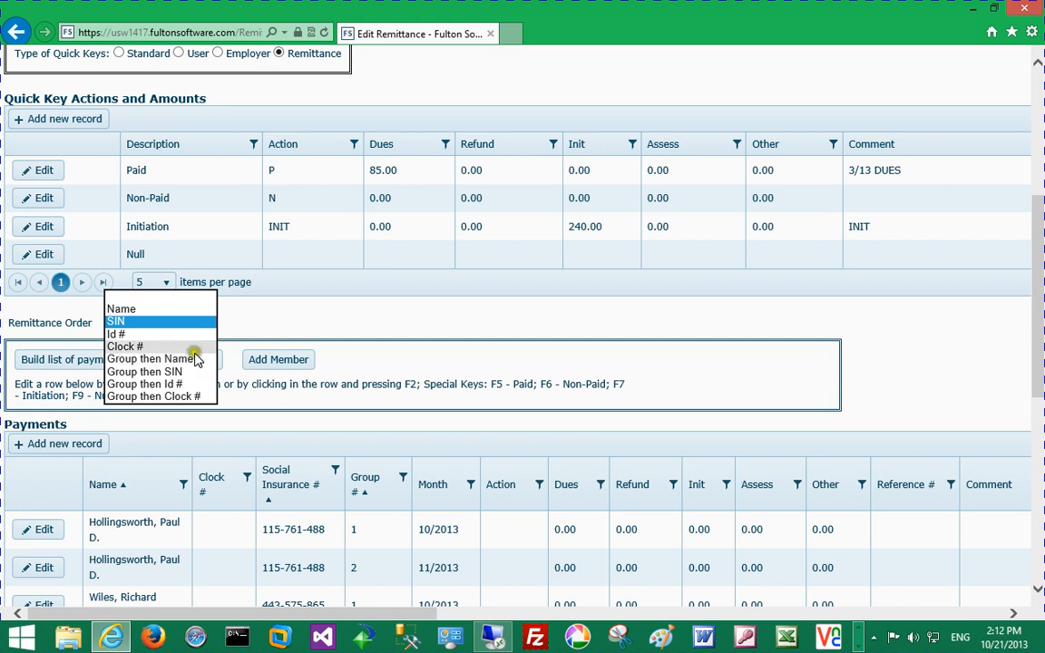
{"action": "left_click", "coordinate": [199, 310]}
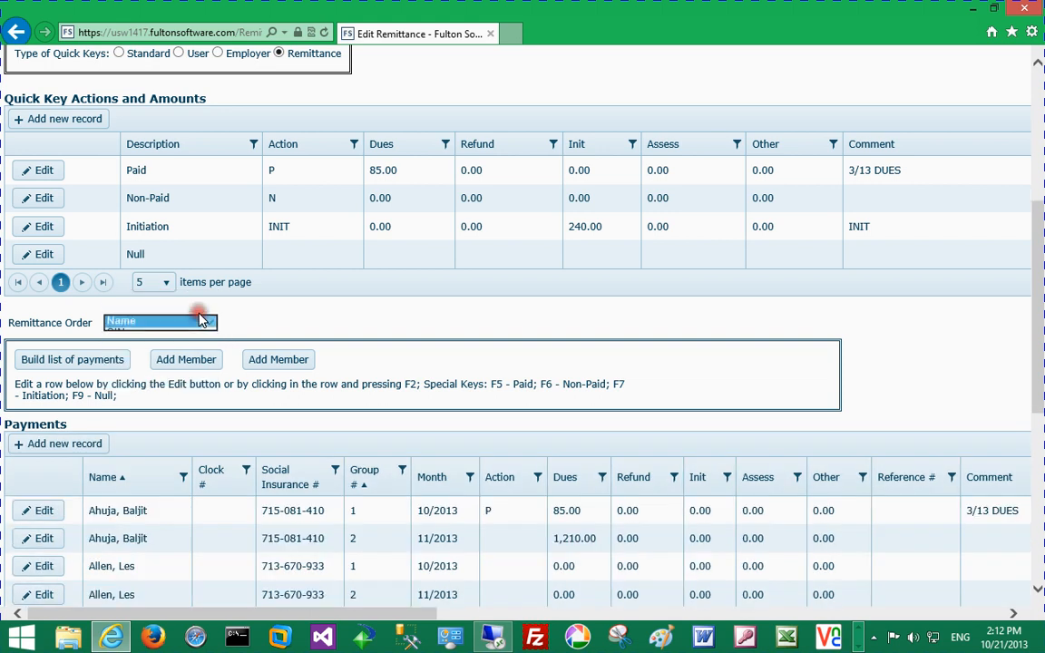
Step: Search members by name 'A' and add the second listed member to the remittance
{"action": "left_click", "coordinate": [205, 361]}
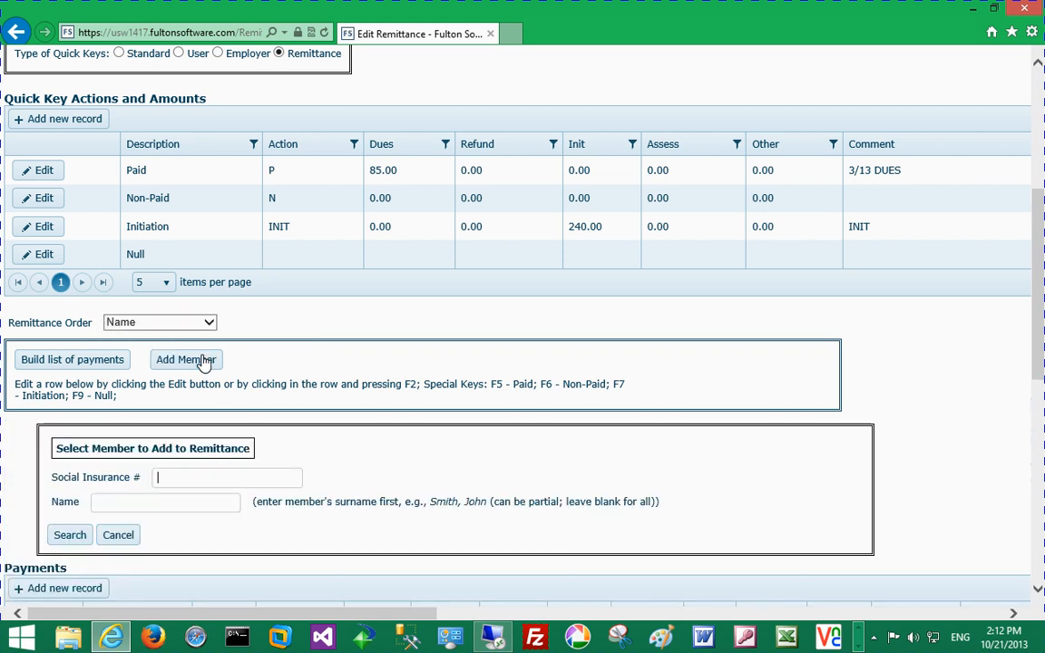
{"action": "left_click", "coordinate": [169, 502]}
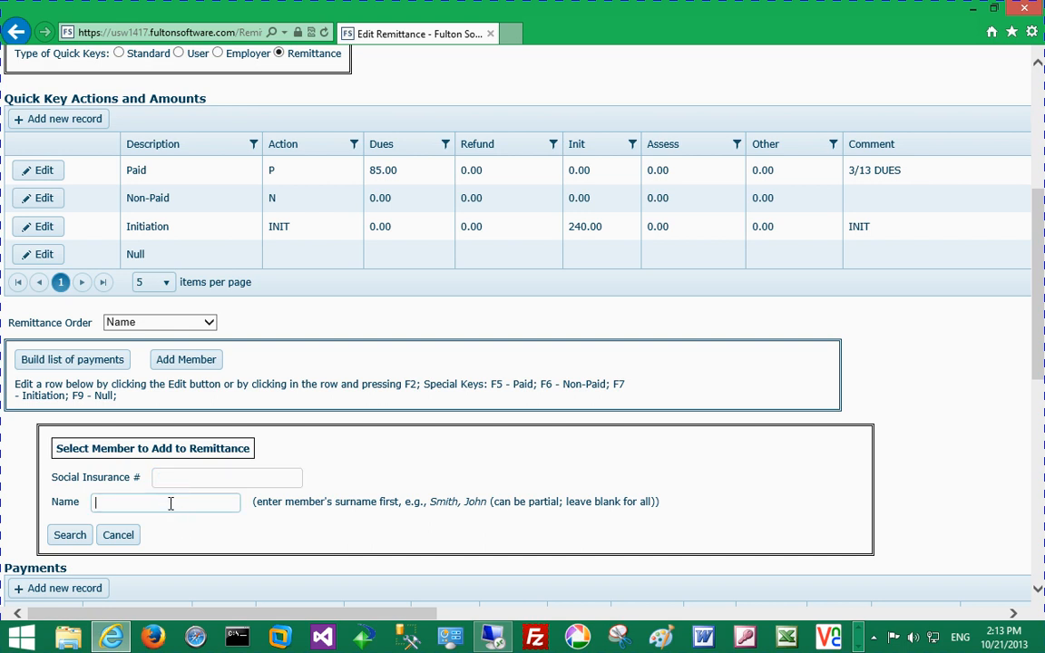
{"action": "type", "text": "A"}
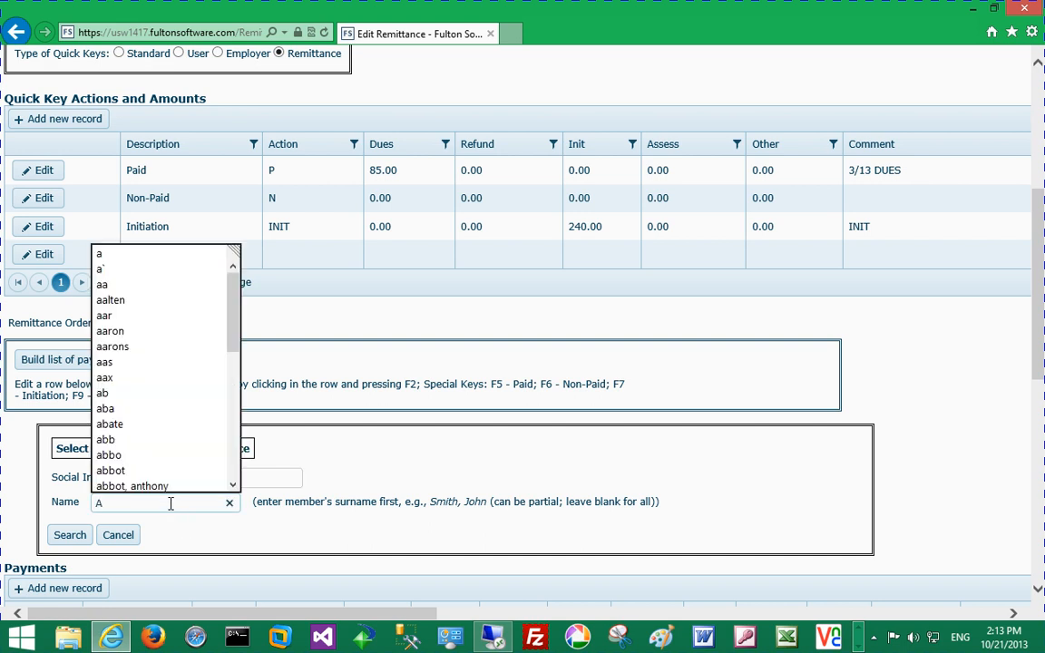
{"action": "key", "text": "Return"}
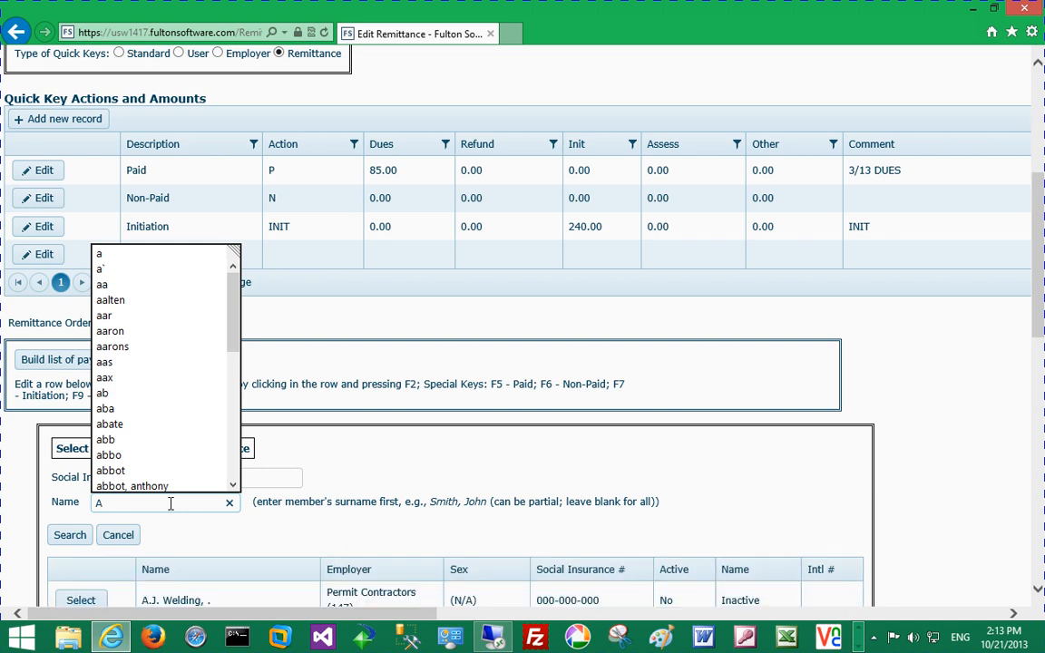
{"action": "scroll", "coordinate": [170, 502], "scroll_direction": "down", "scroll_amount": 3}
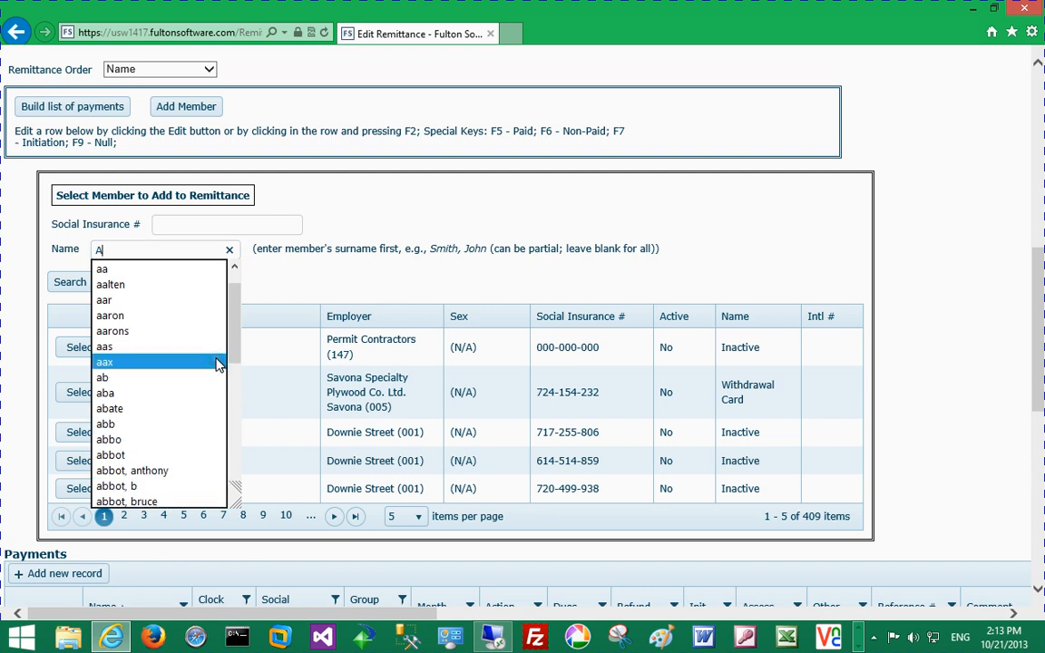
{"action": "left_click", "coordinate": [195, 251]}
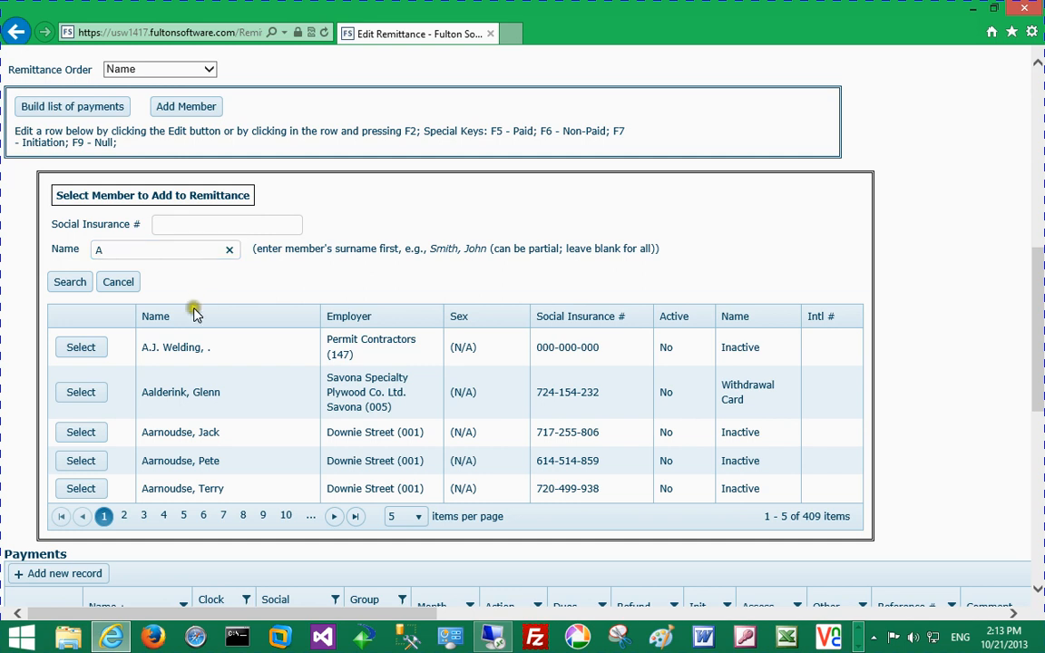
{"action": "left_click", "coordinate": [88, 399]}
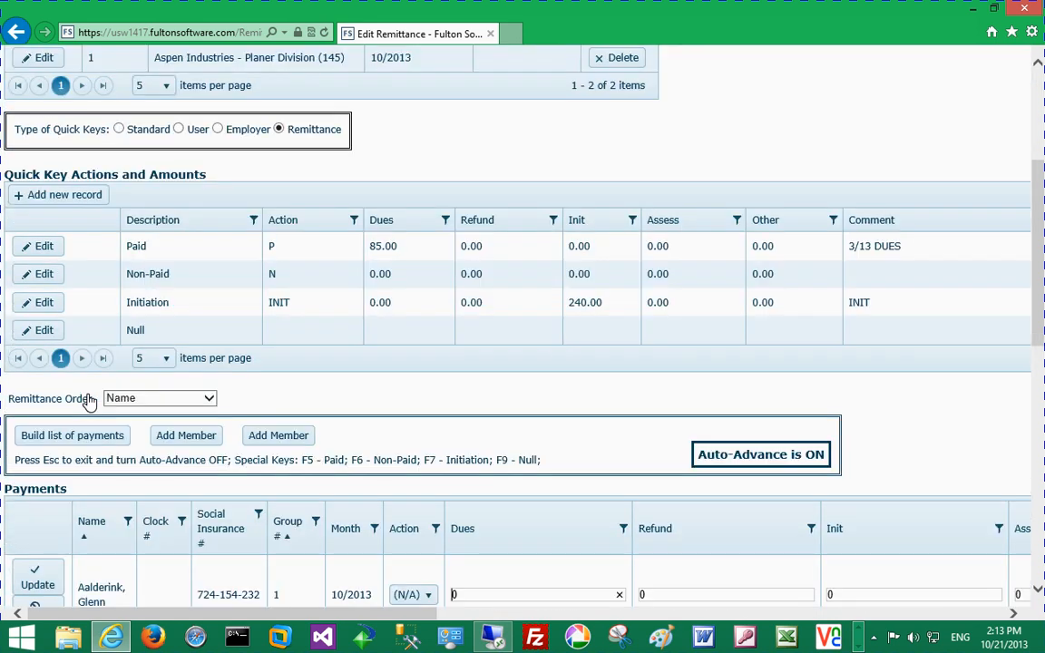
Step: Mark the 10/2013 and 11/2013 payment rows Paid at 85.00 dues with the 3/13 DUES comment
{"action": "scroll", "coordinate": [88, 399], "scroll_direction": "down", "scroll_amount": 3}
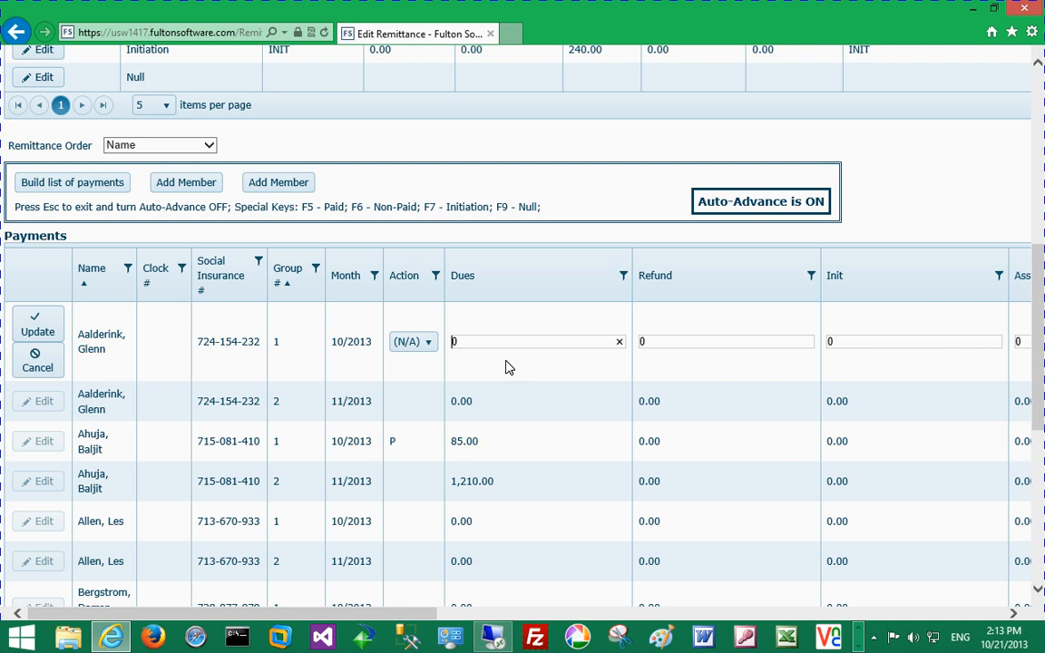
{"action": "key", "text": "F5"}
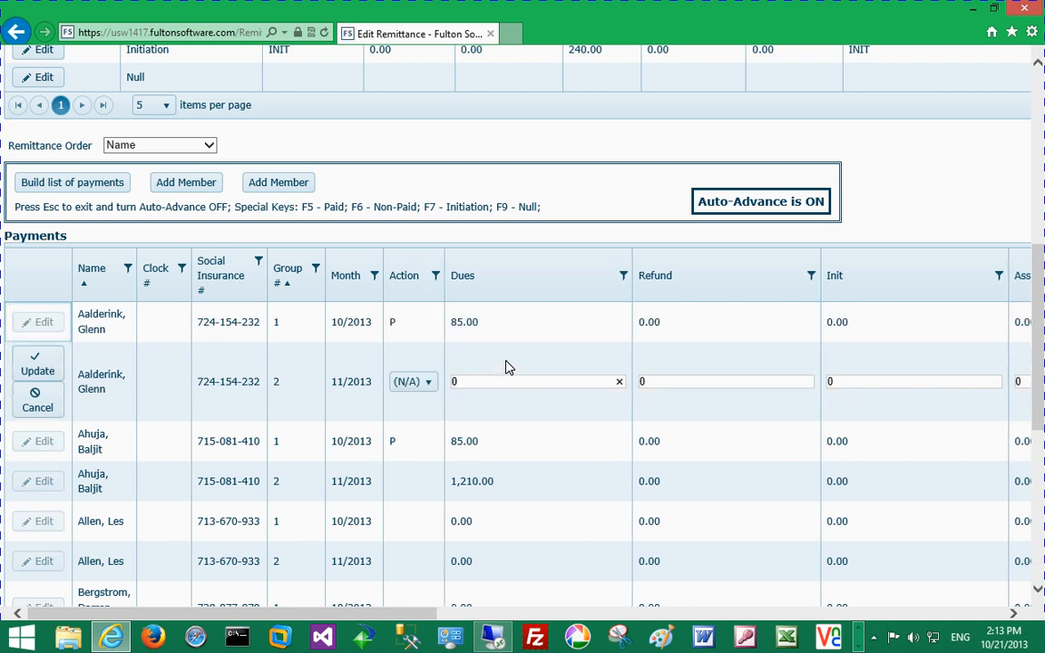
{"action": "key", "text": "F5"}
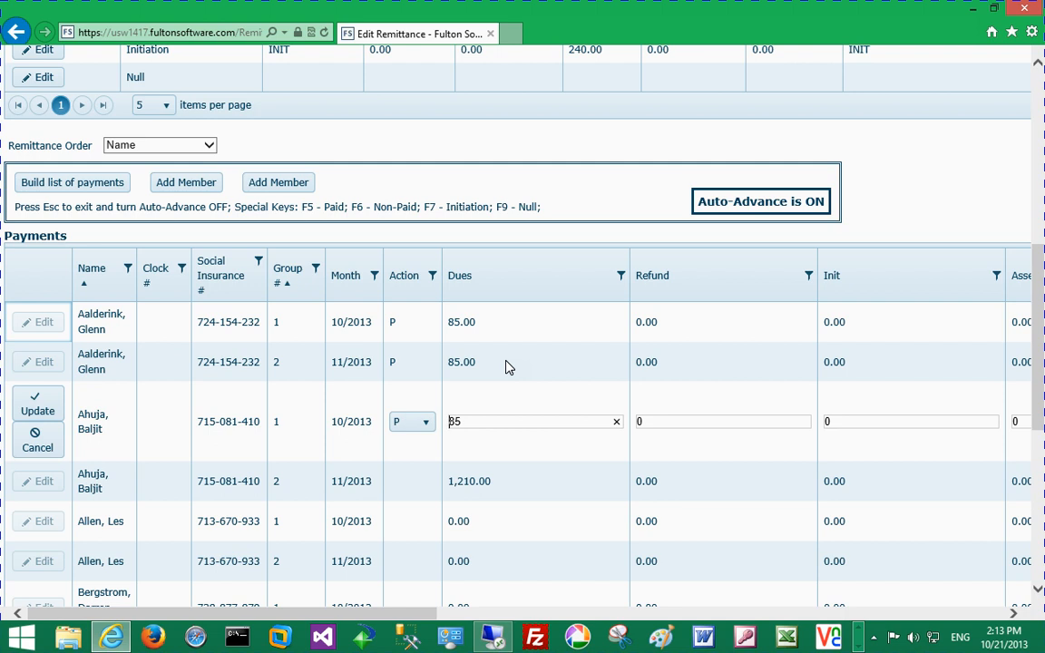
{"action": "key", "text": "Escape"}
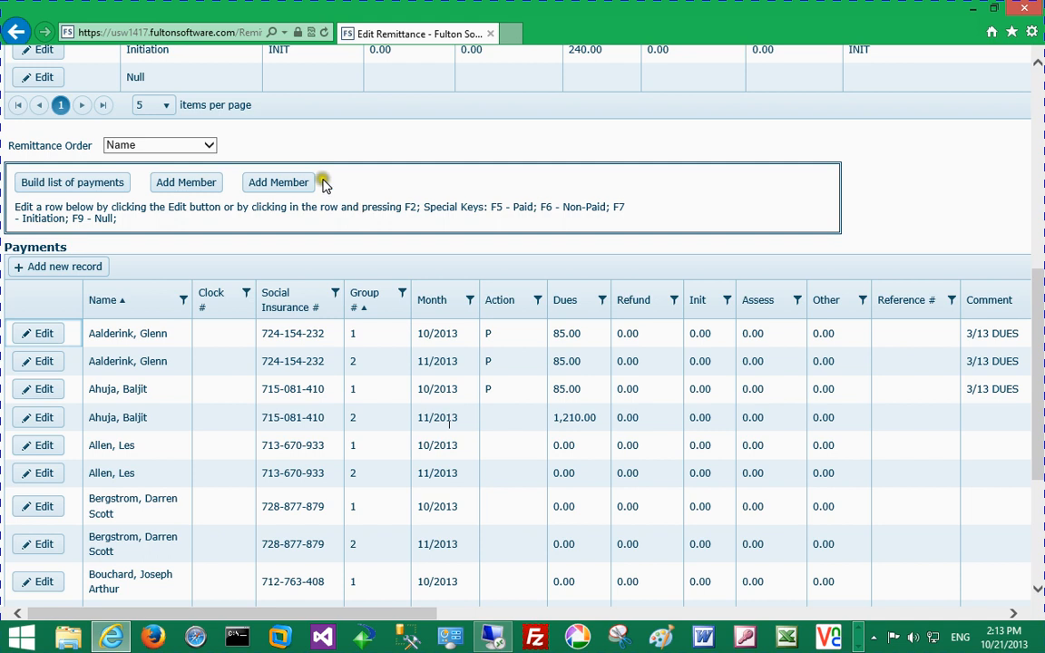
Step: Search for surnames starting with B and add a member from the results, acknowledging the confirmation
{"action": "left_click", "coordinate": [181, 180]}
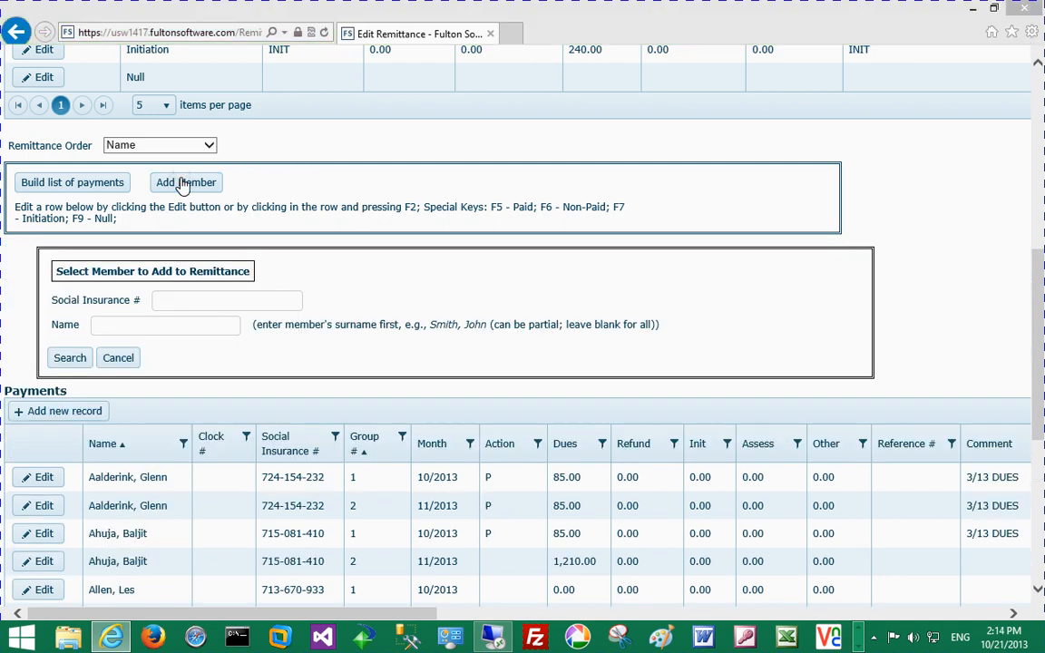
{"action": "left_click", "coordinate": [204, 323]}
{"action": "type", "text": "B"}
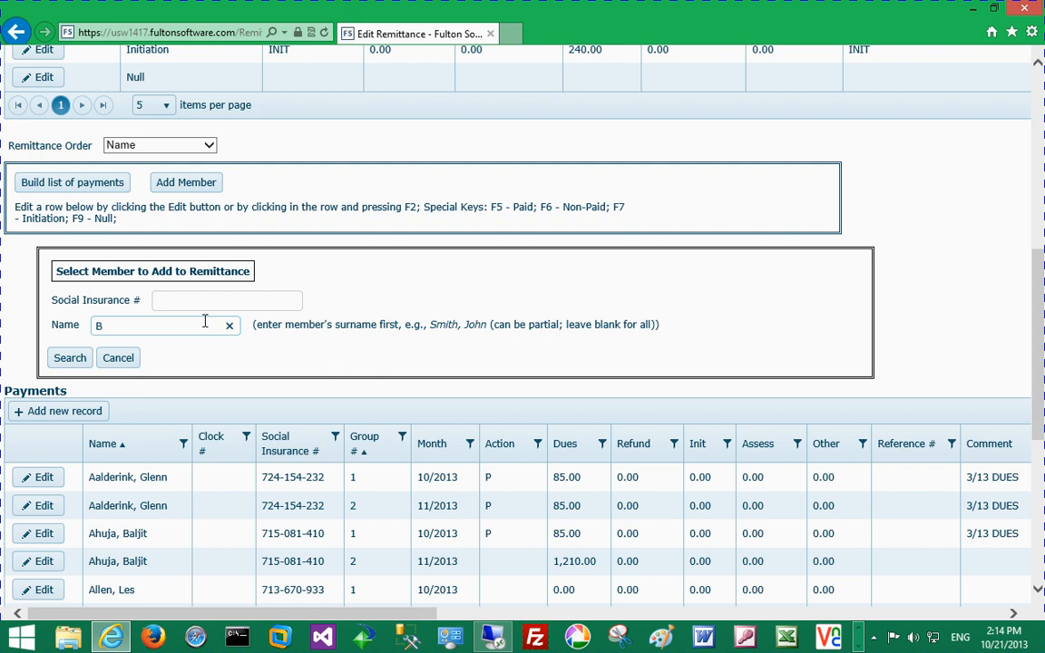
{"action": "key", "text": "Return"}
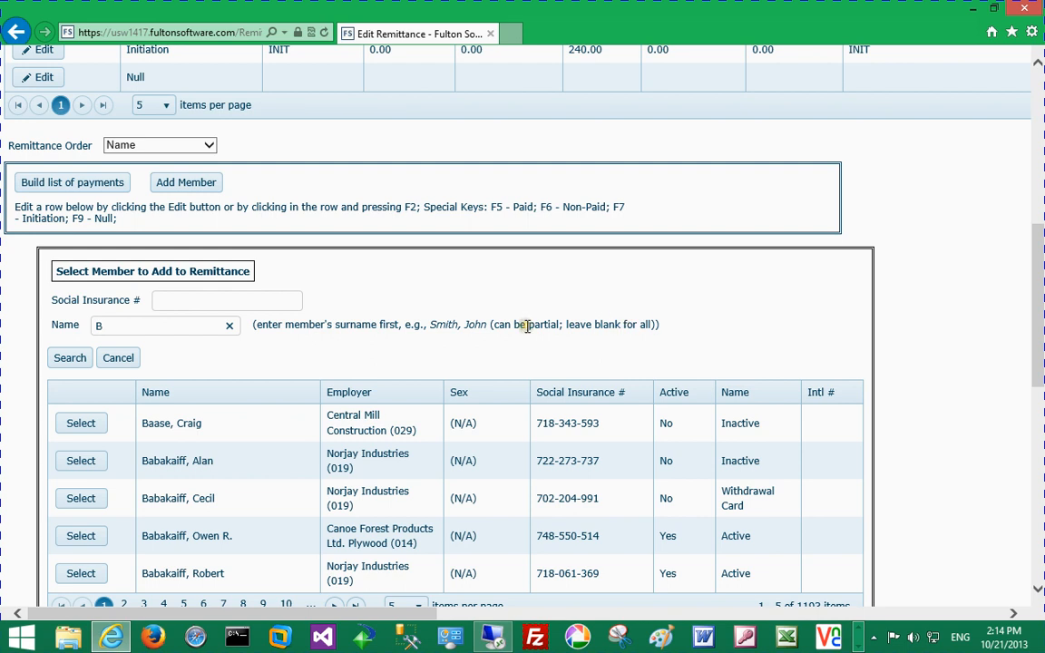
{"action": "left_click", "coordinate": [118, 359]}
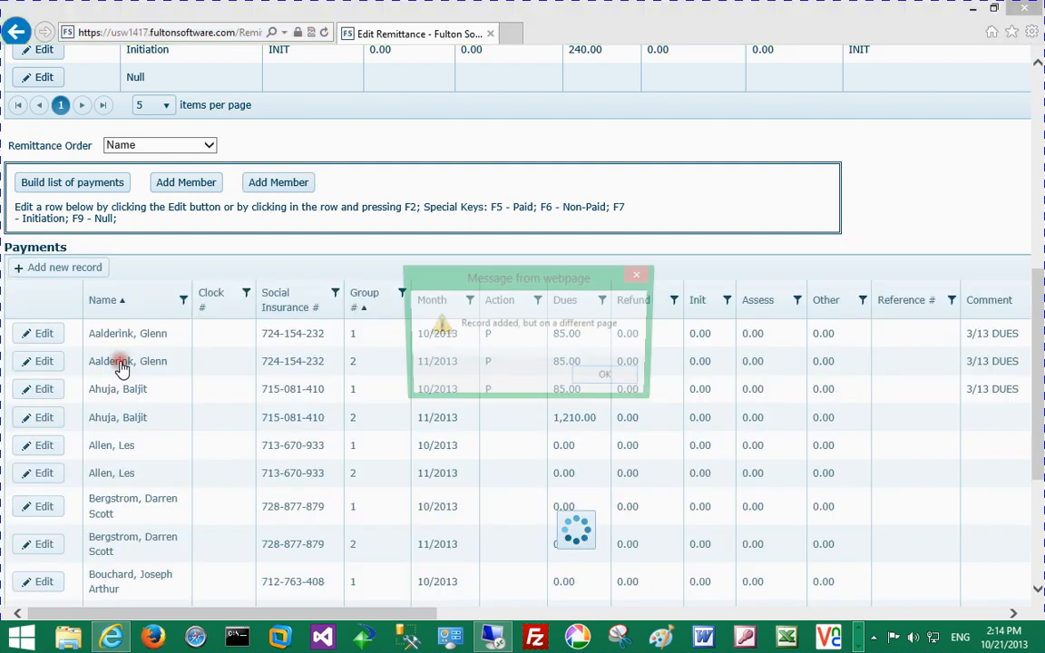
{"action": "left_click", "coordinate": [613, 379]}
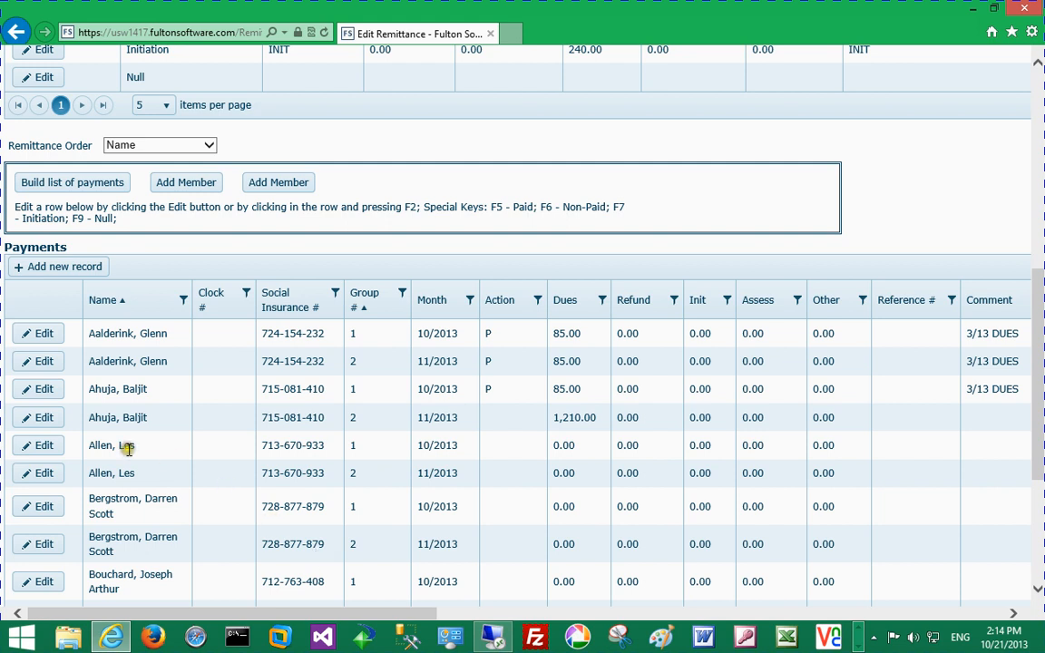
Step: Replace the 1,210.00 dues with 85.00 Paid, and mark the next row Paid too
{"action": "left_click", "coordinate": [22, 425]}
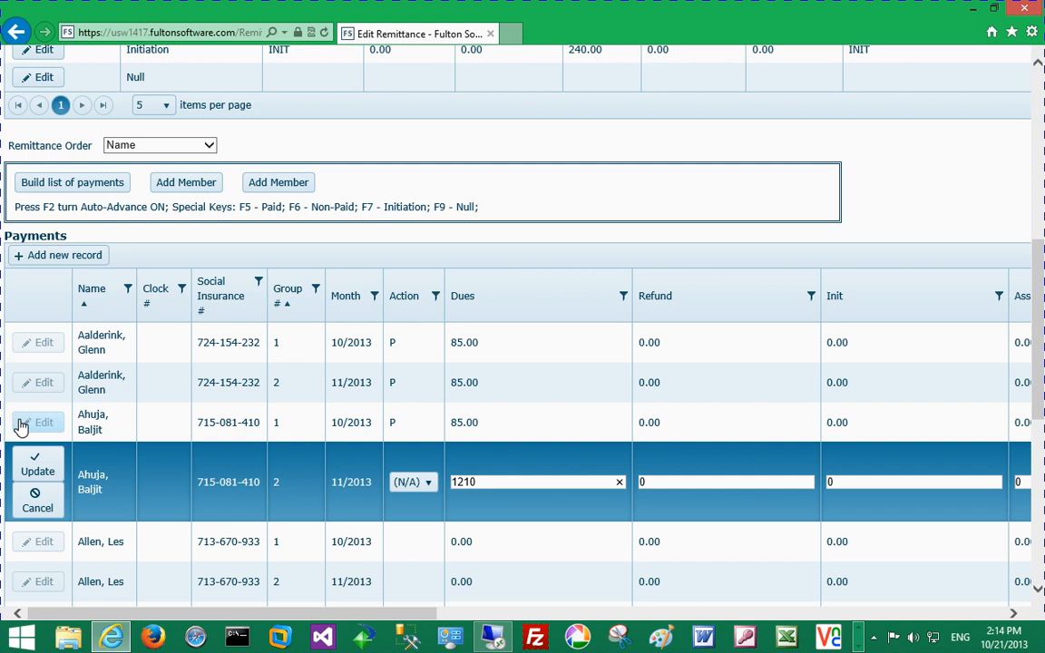
{"action": "key", "text": "F2"}
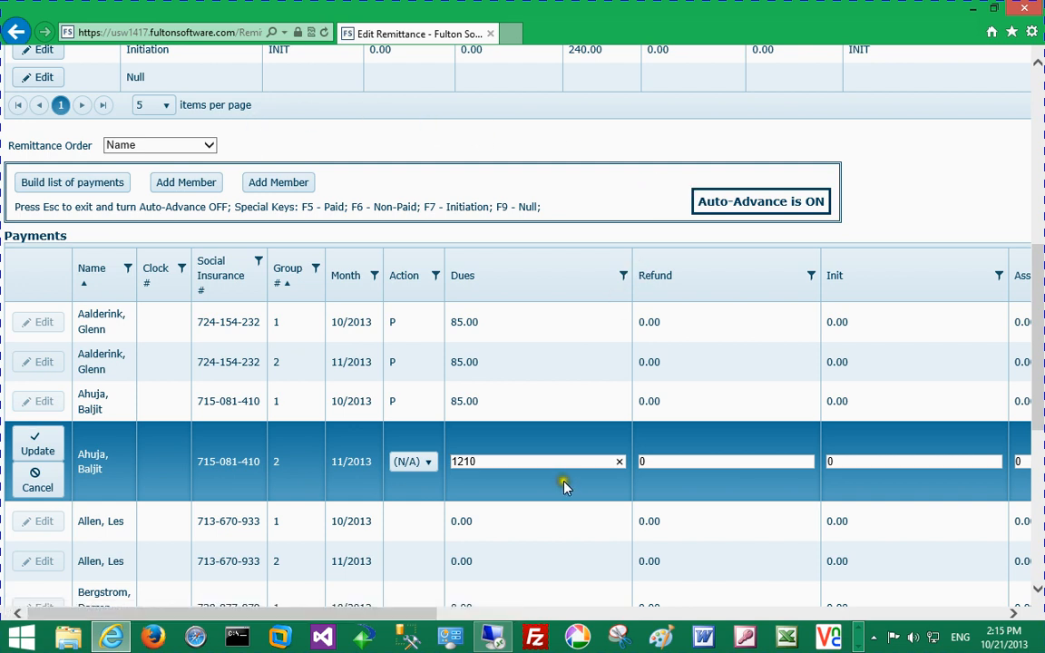
{"action": "key", "text": "F5"}
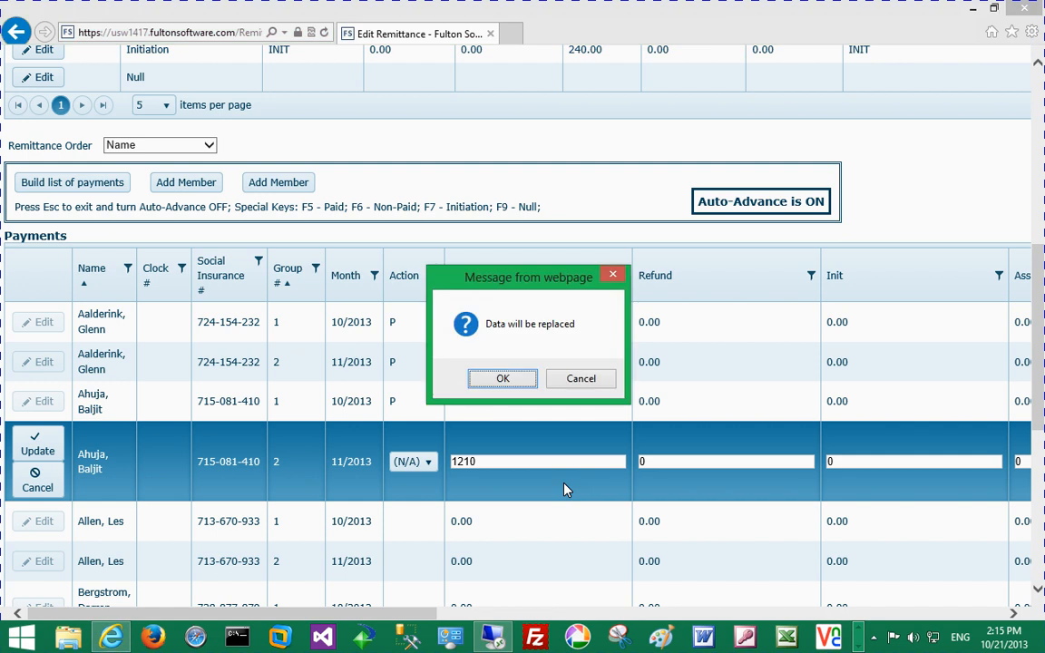
{"action": "key", "text": "Return"}
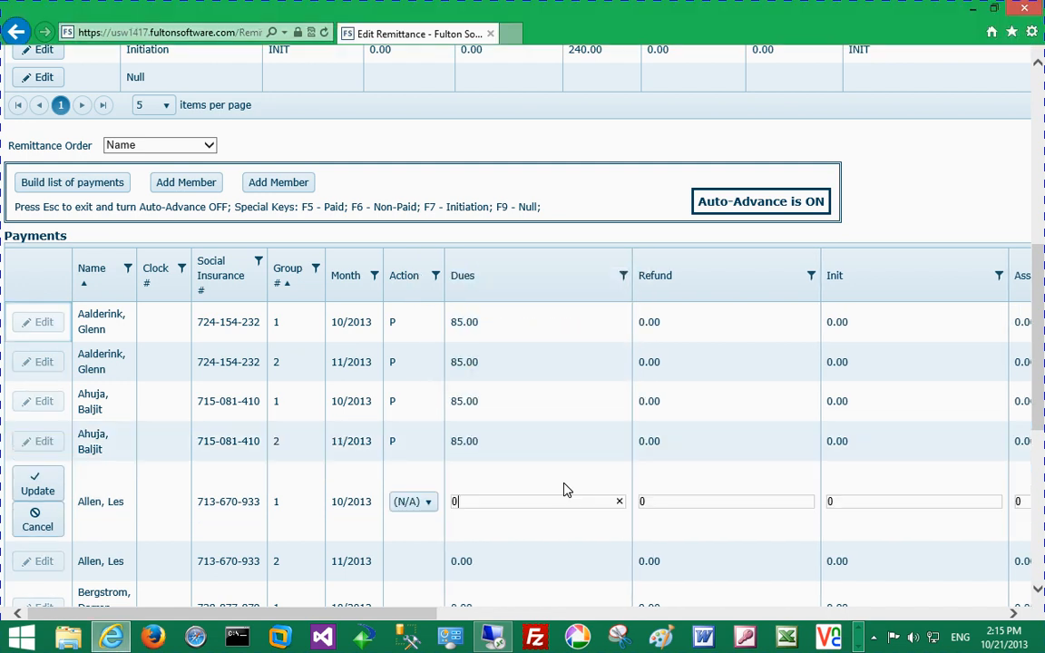
{"action": "key", "text": "F5"}
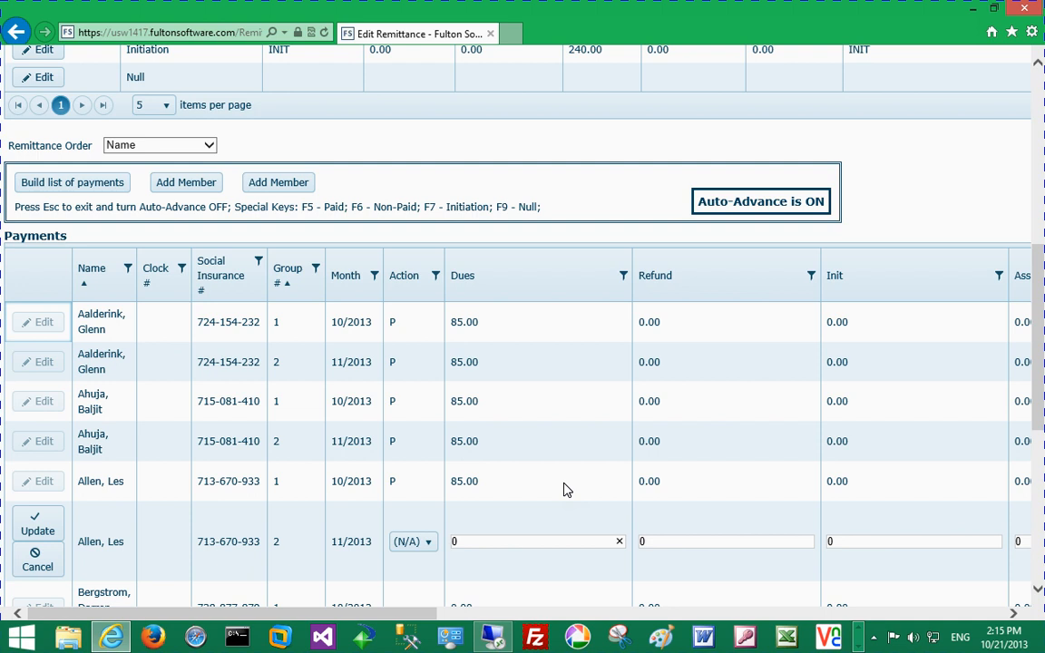
{"action": "key", "text": "Escape"}
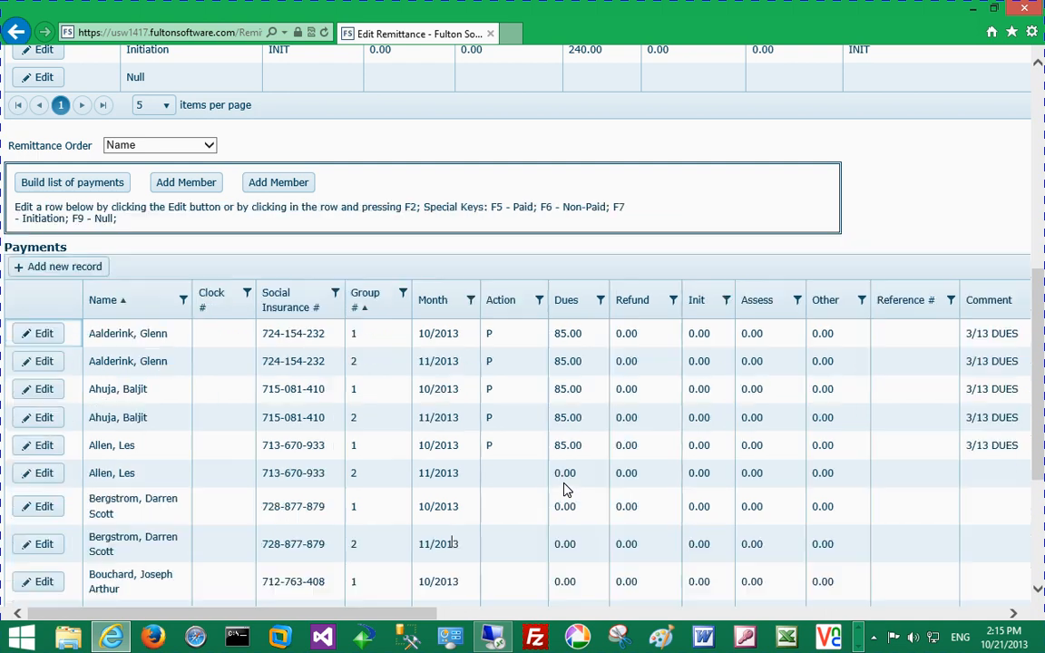
Step: Mark the next unfilled 11/2013 row Paid and the following Bergstrom row Non-Paid
{"action": "left_click", "coordinate": [231, 479]}
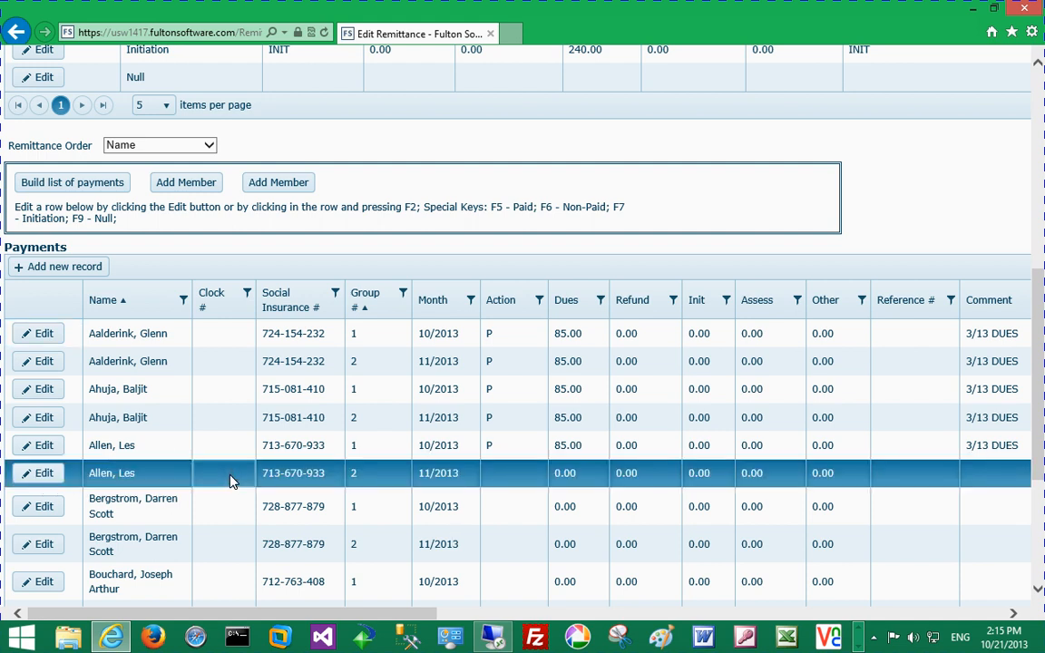
{"action": "key", "text": "F2"}
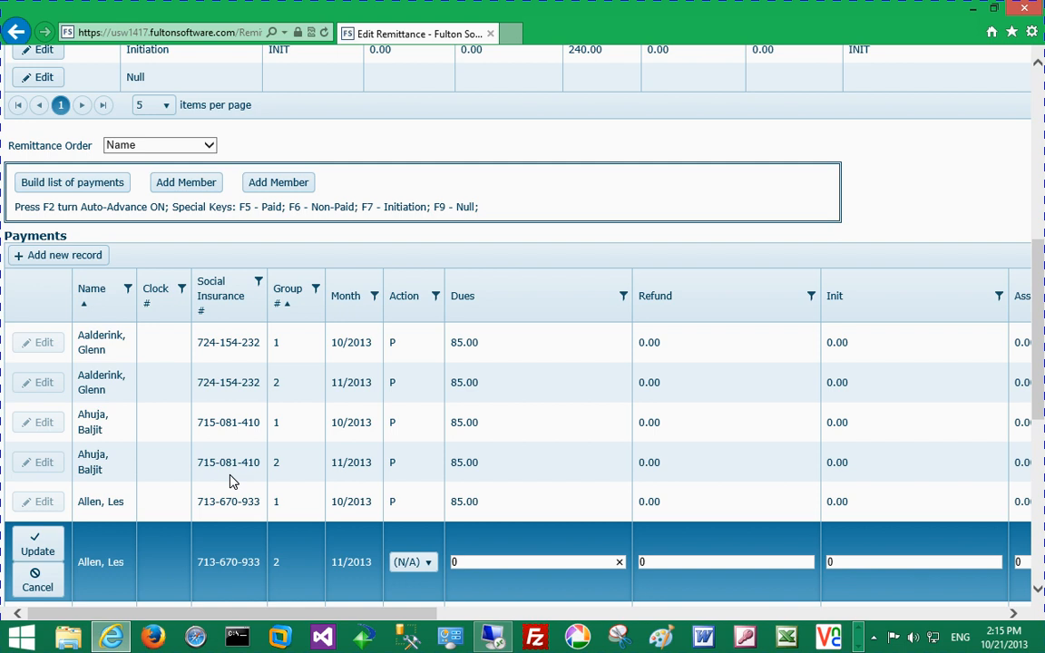
{"action": "key", "text": "F2"}
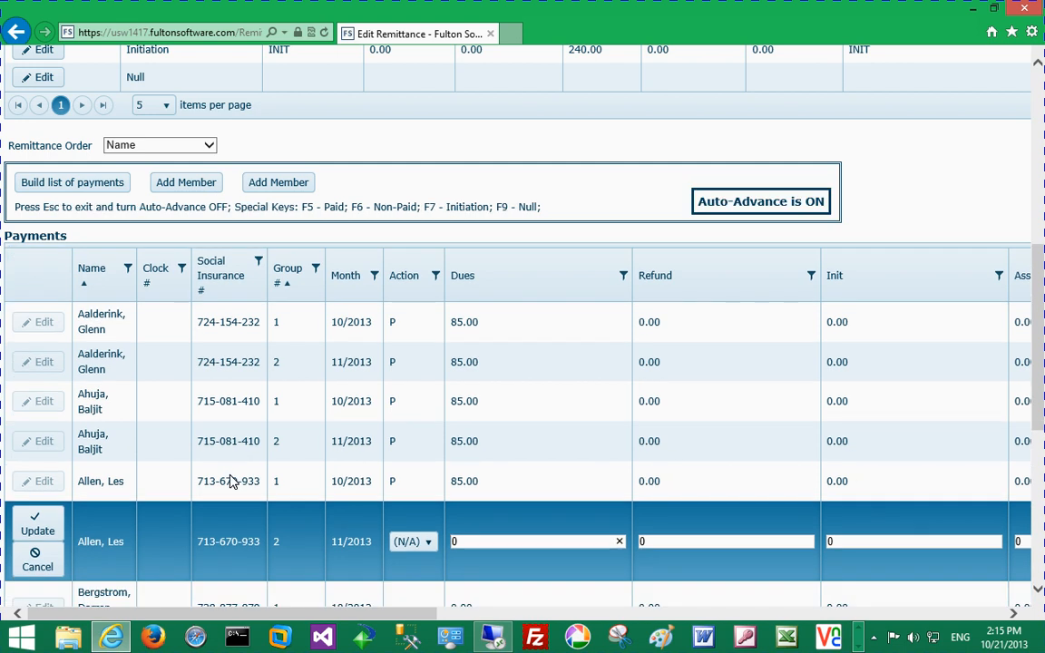
{"action": "key", "text": "F5"}
{"action": "key", "text": "F6"}
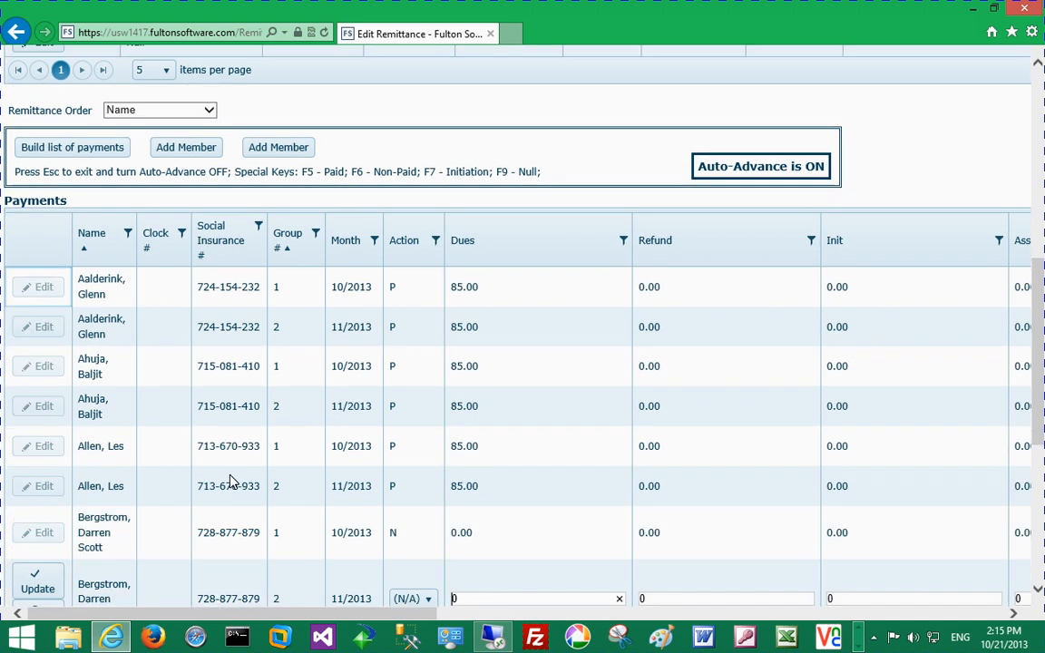
{"action": "key", "text": "Escape"}
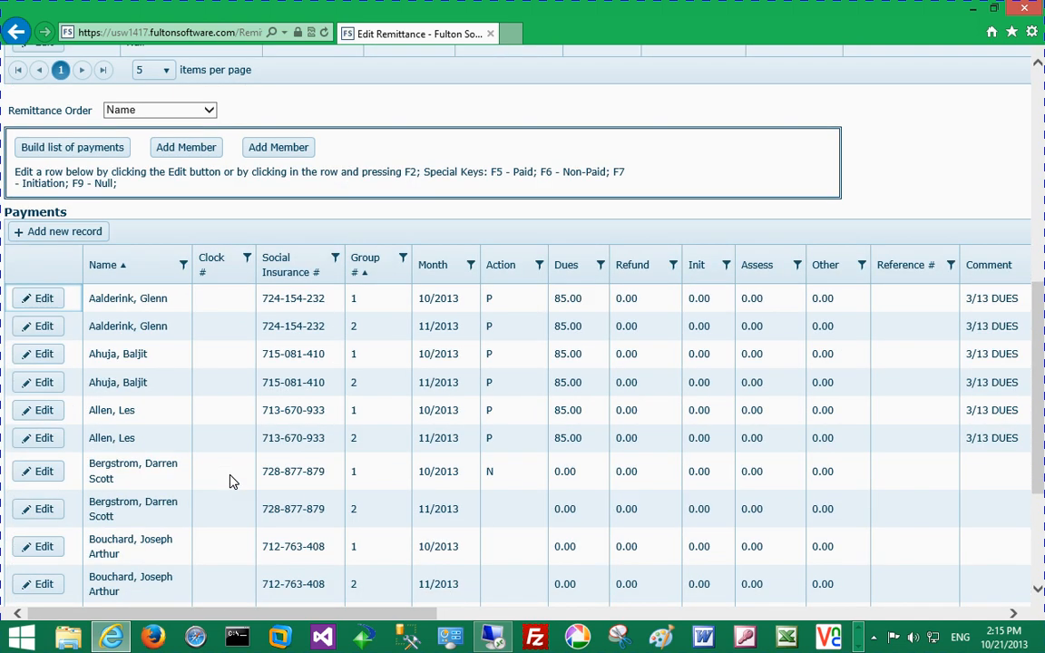